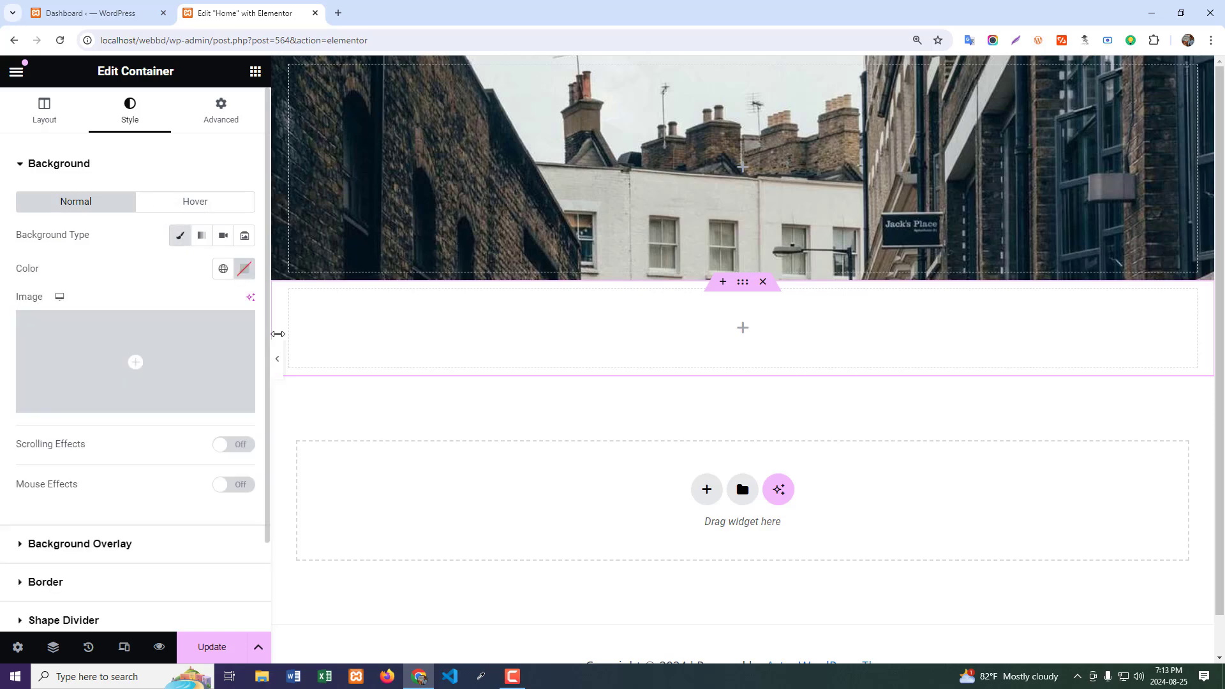
- Set the empty container's background color to light pink #FFD4D4 and increase its minimum height
click(243, 269)
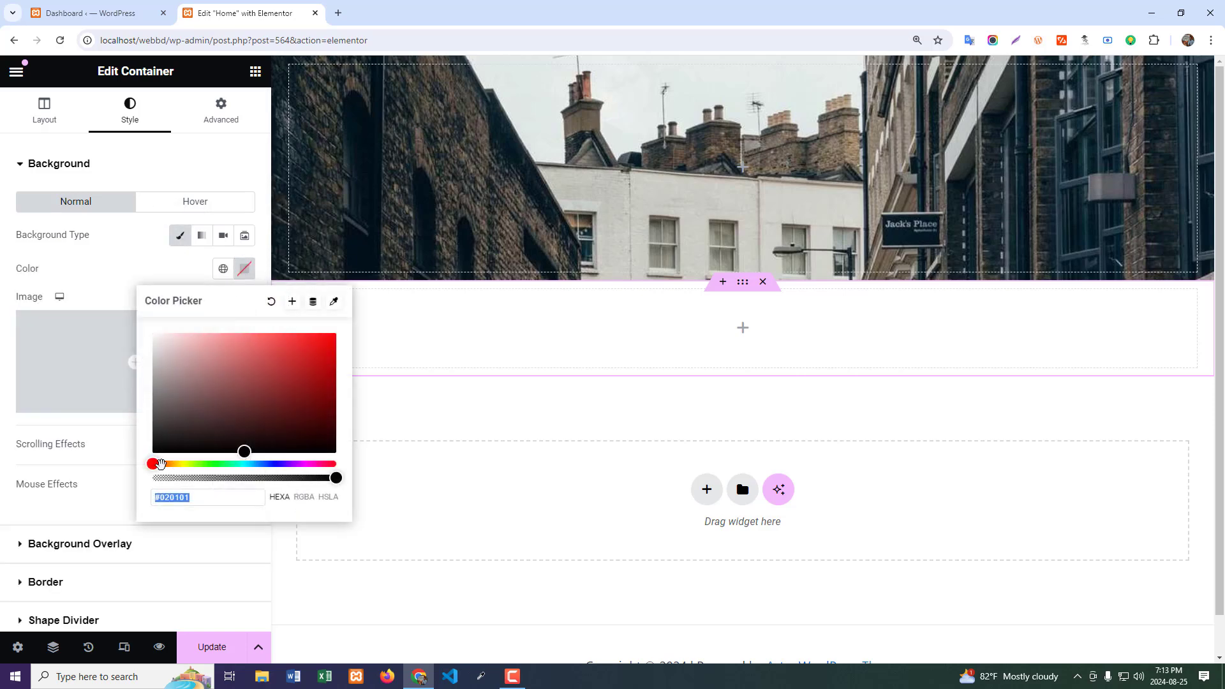
drag(242, 451, 183, 333)
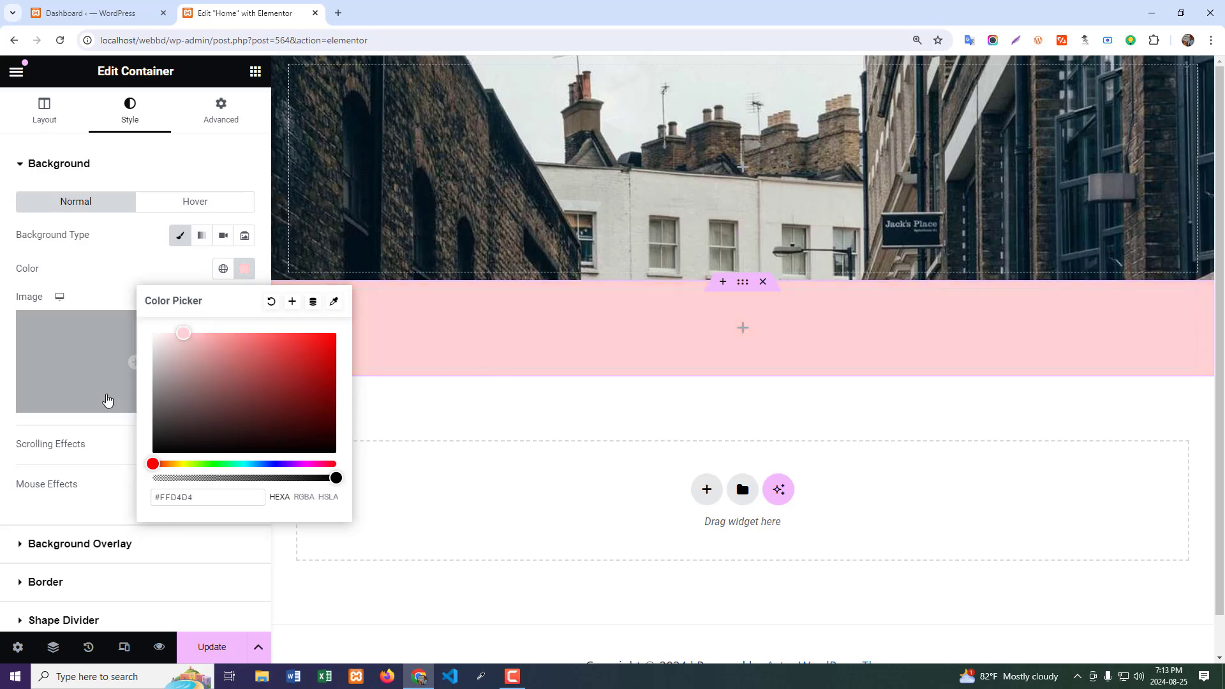
click(90, 443)
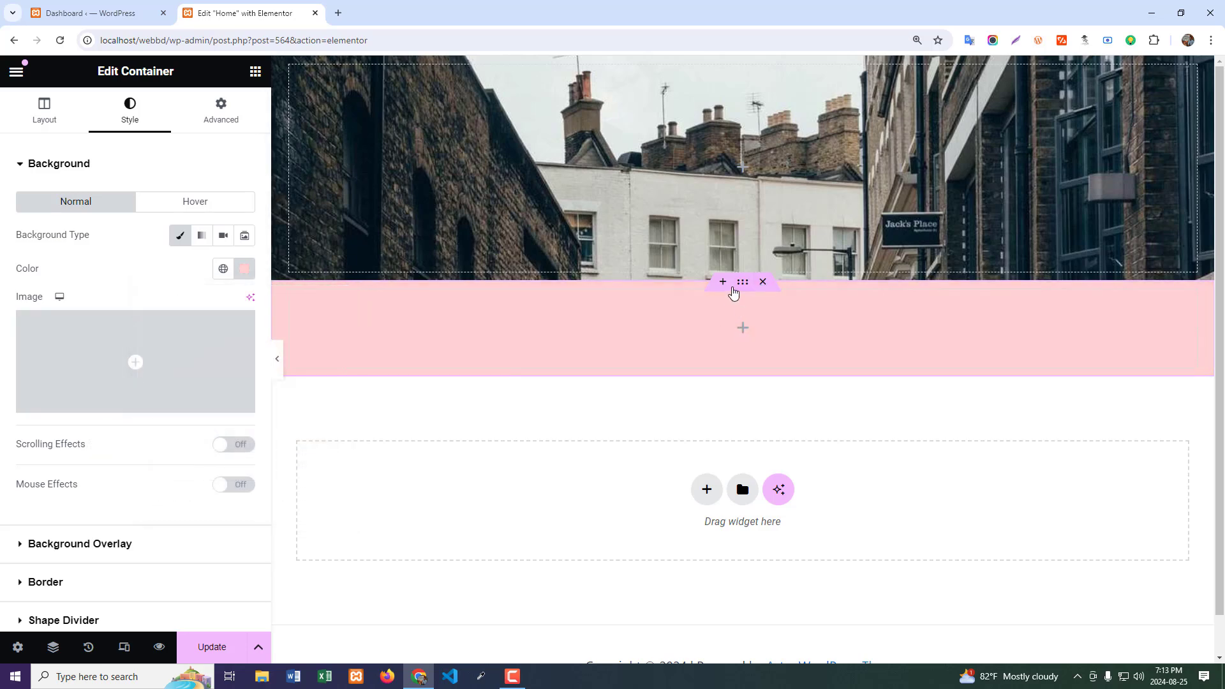
click(58, 128)
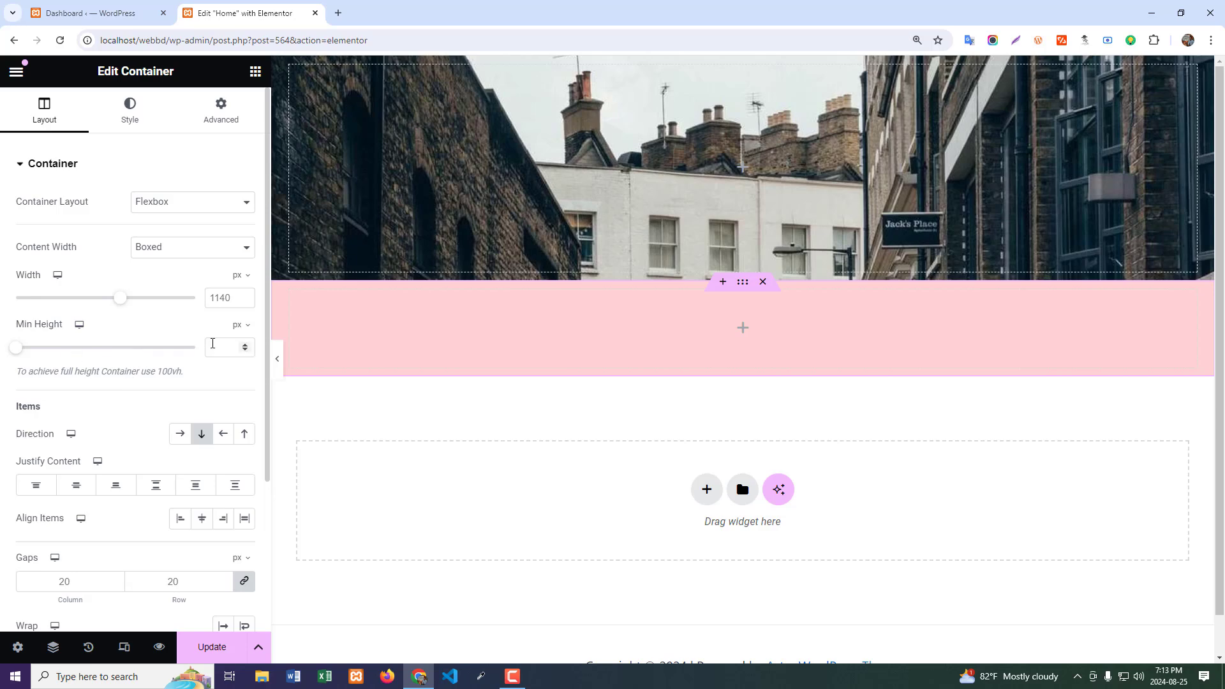
drag(14, 353, 54, 352)
- Add a Blockquote widget inside the pink container
click(743, 416)
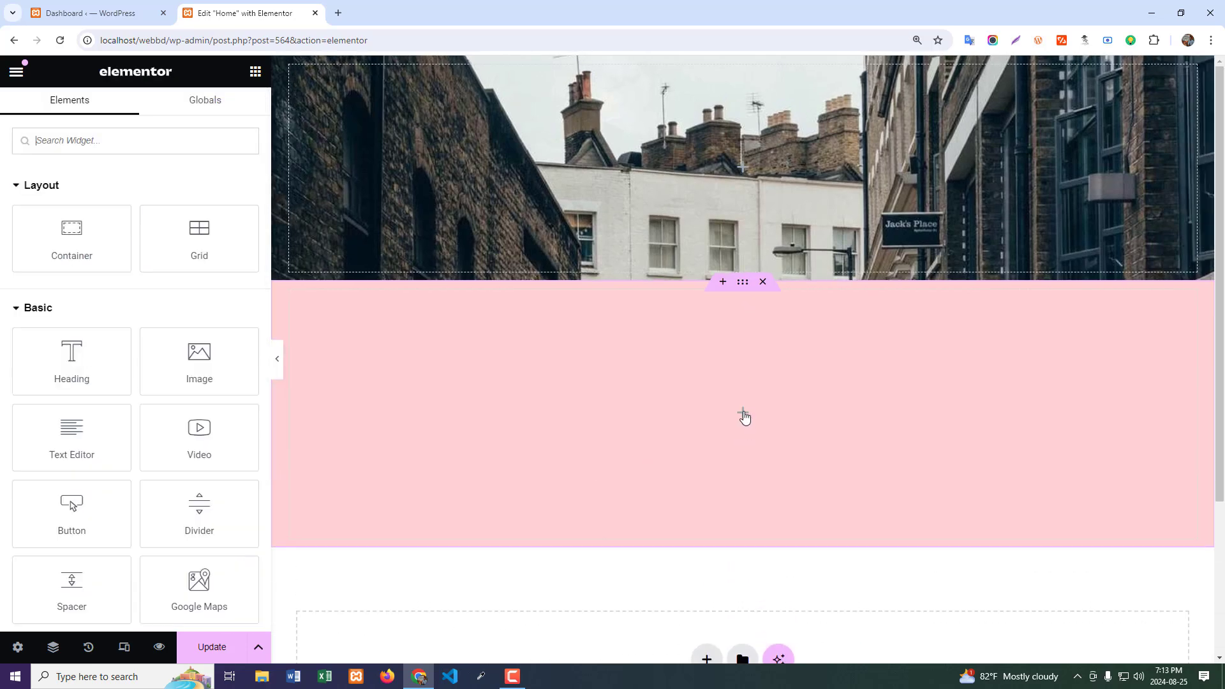
scroll(96, 463, down, 10)
scroll(155, 460, down, 5)
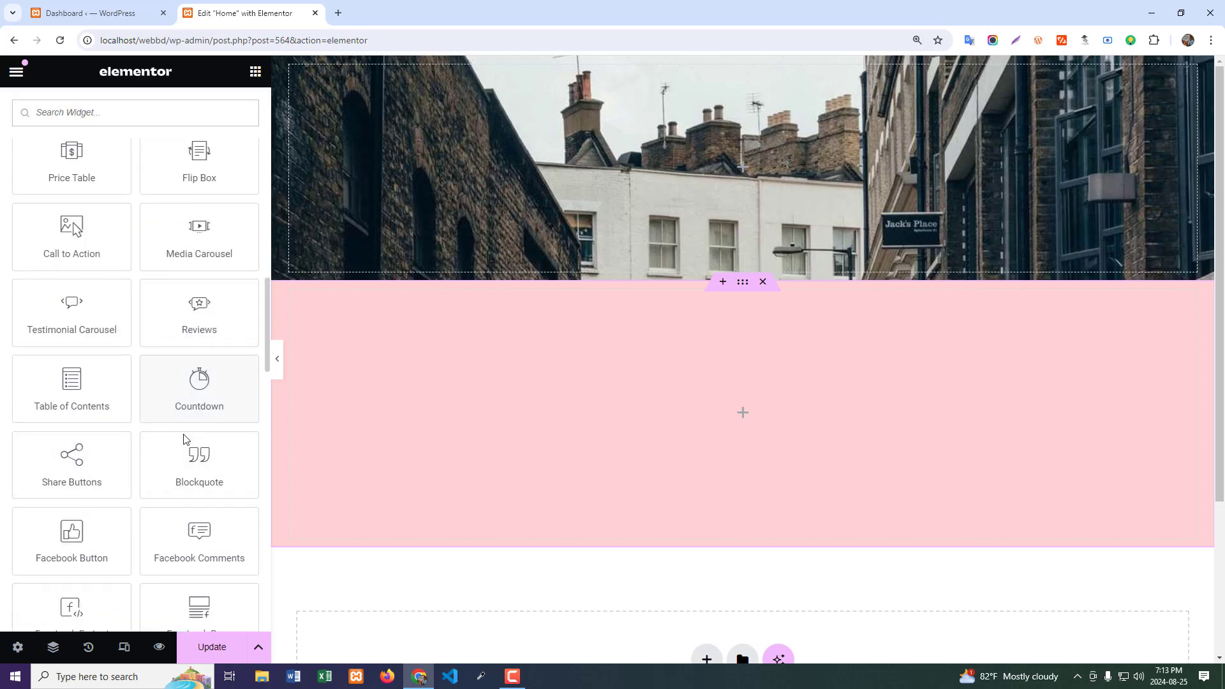
drag(194, 479, 698, 440)
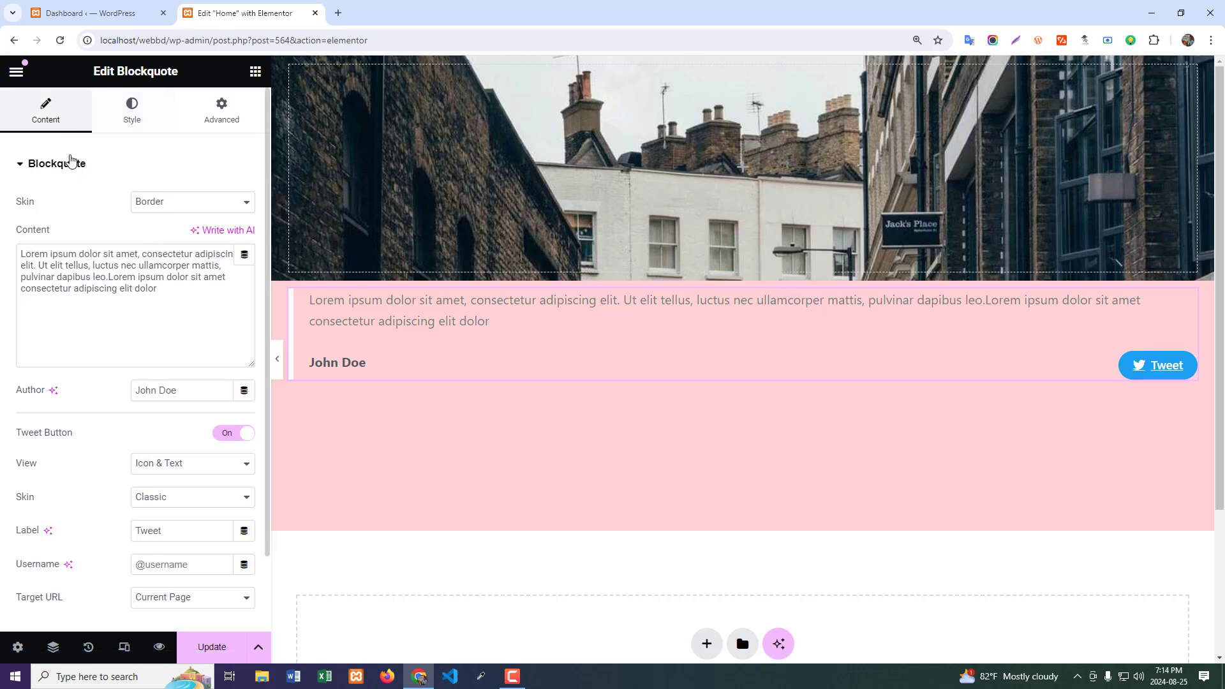
- Try the Quotation, Boxed and Clean skins on the blockquote and return it to the Border skin
click(53, 170)
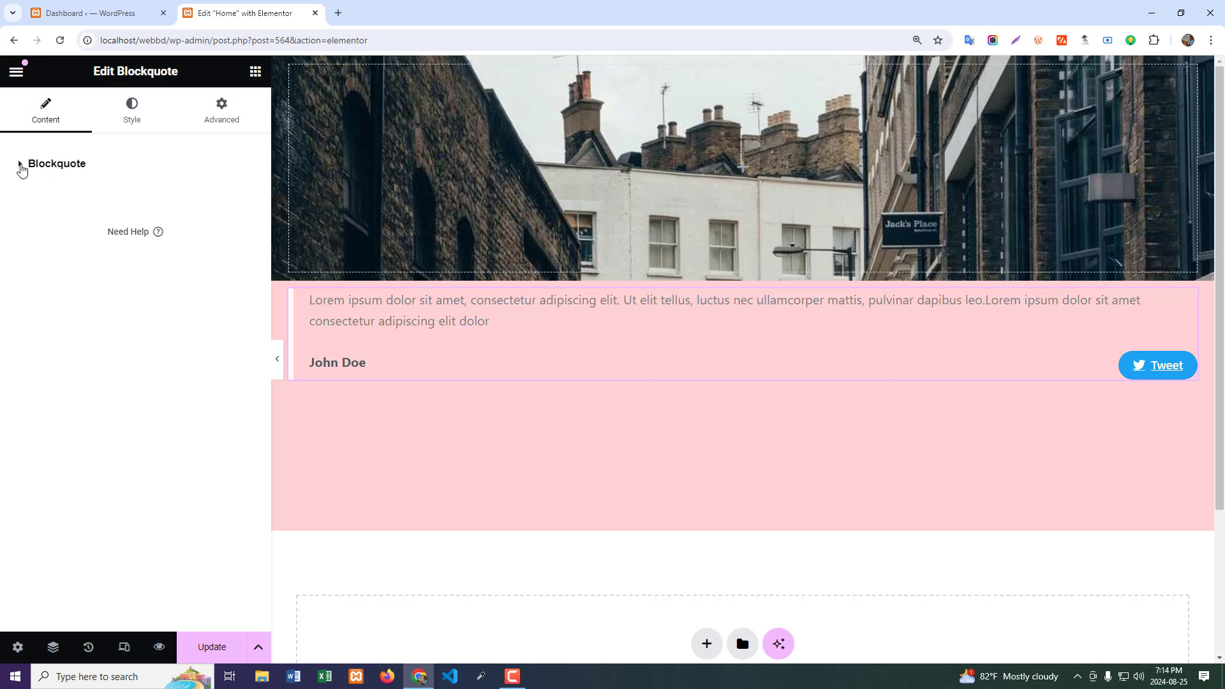
click(21, 168)
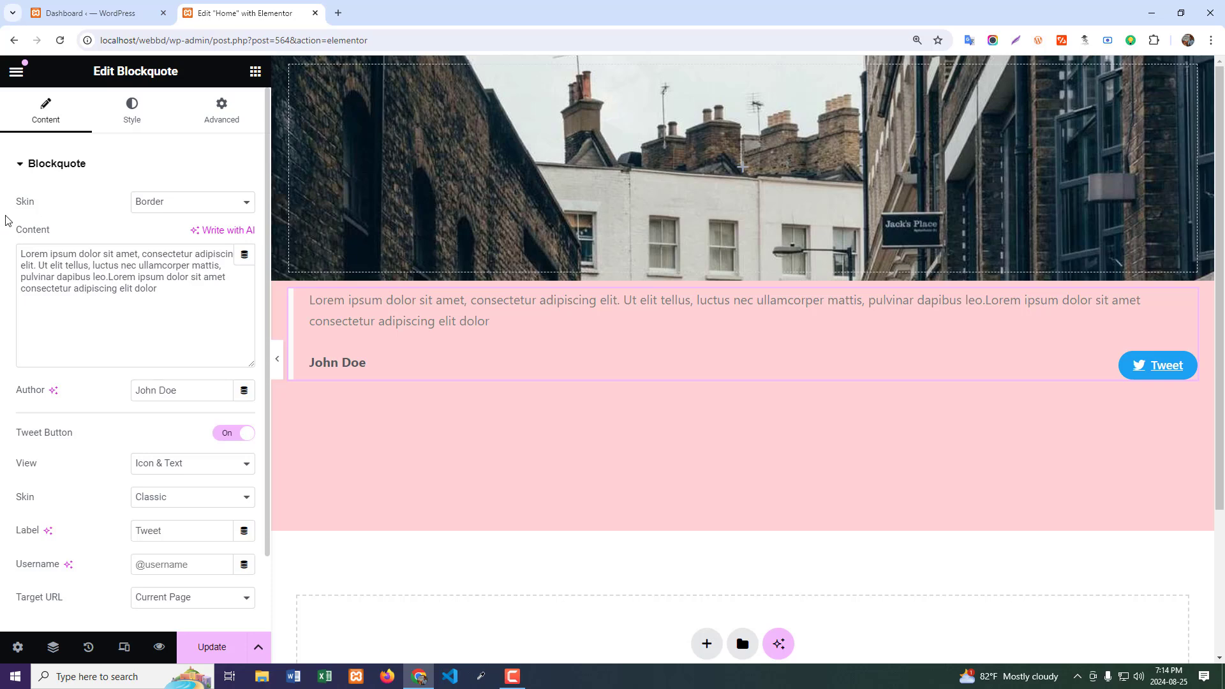
click(177, 205)
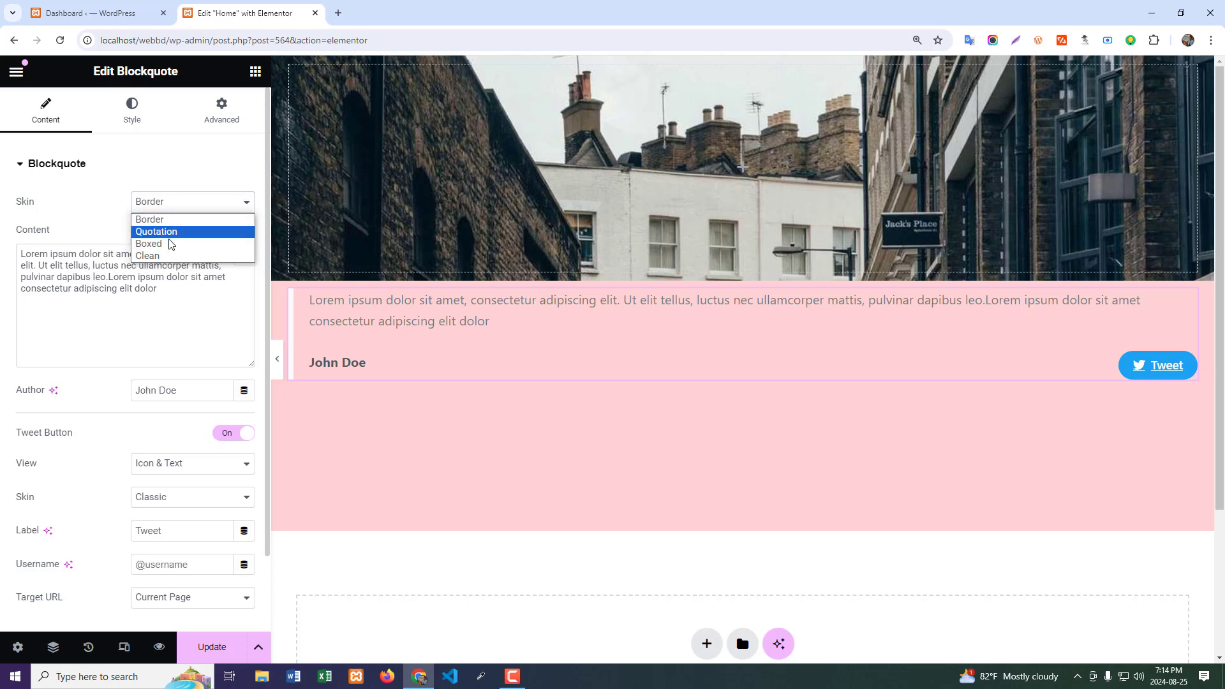
click(174, 238)
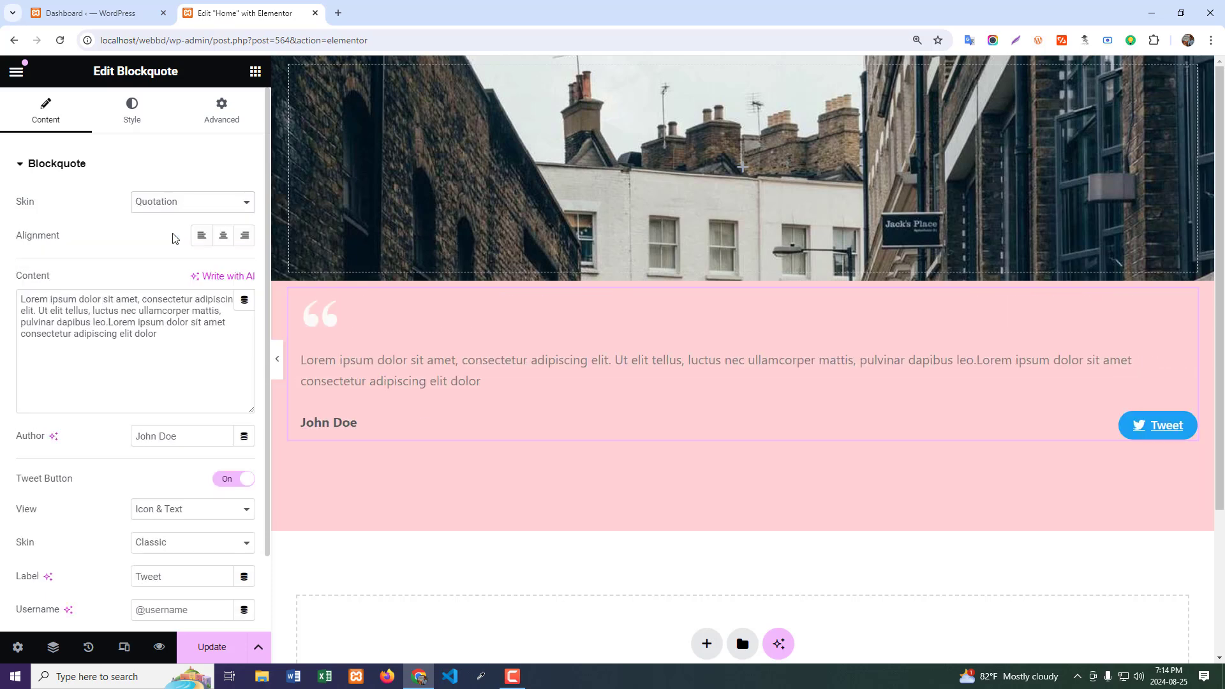
click(161, 204)
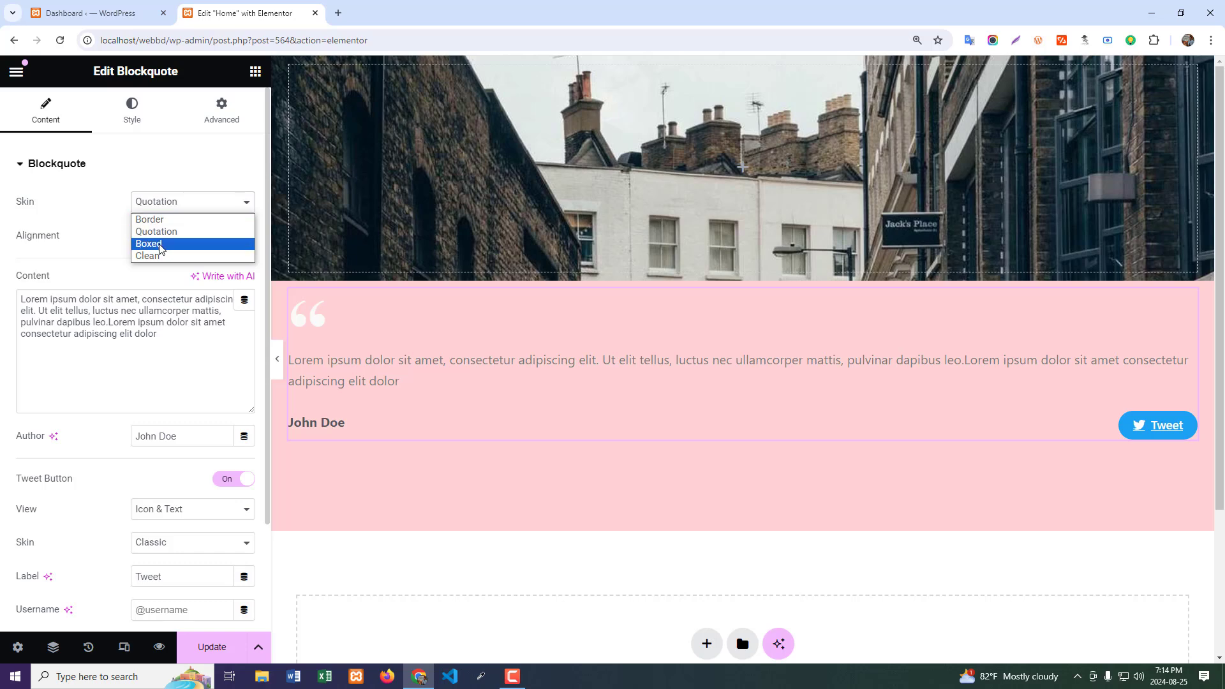
click(159, 243)
click(161, 208)
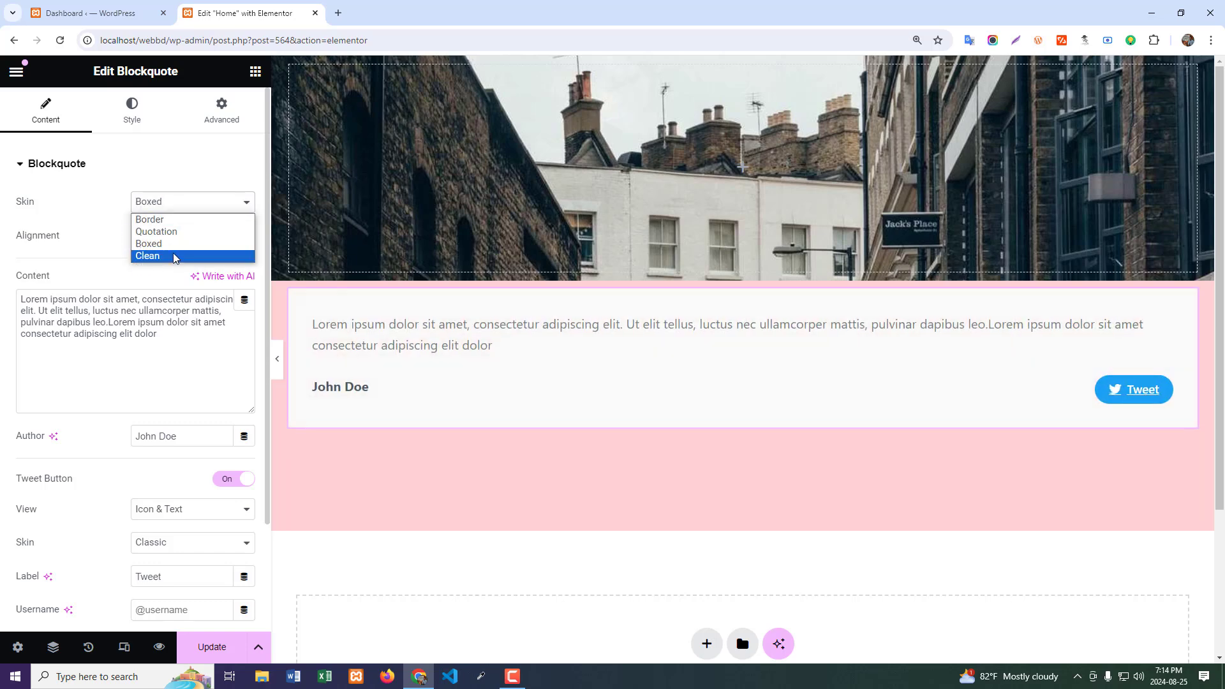
click(170, 254)
click(163, 211)
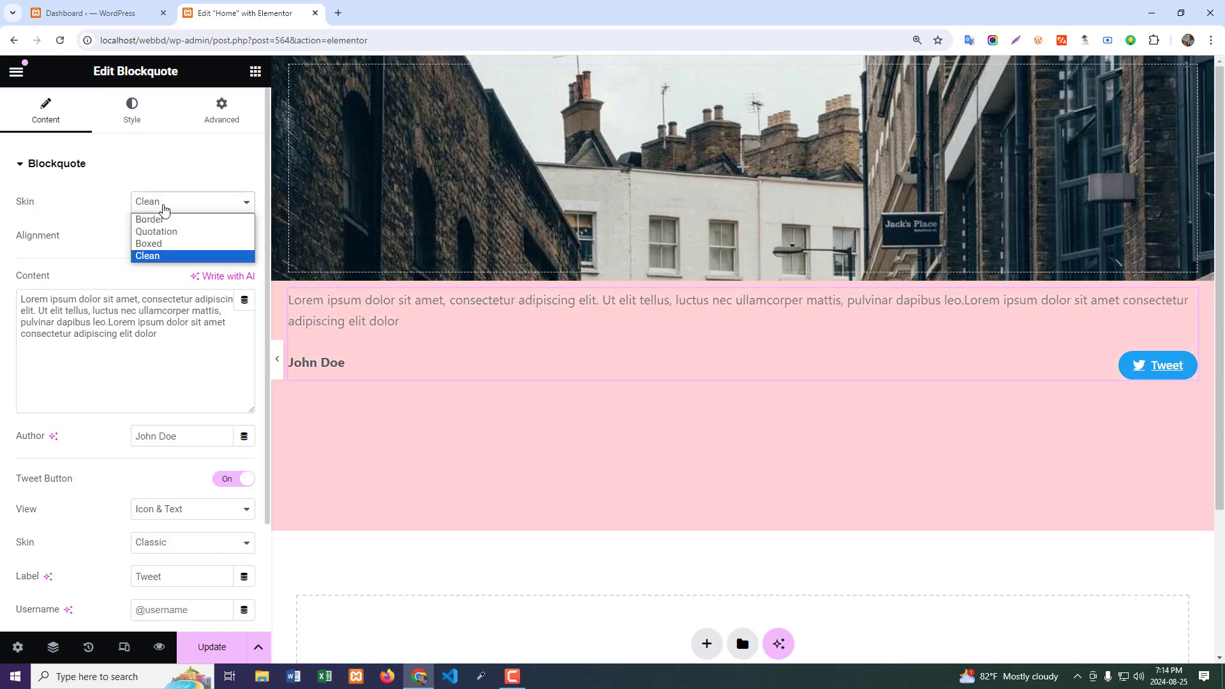
click(167, 220)
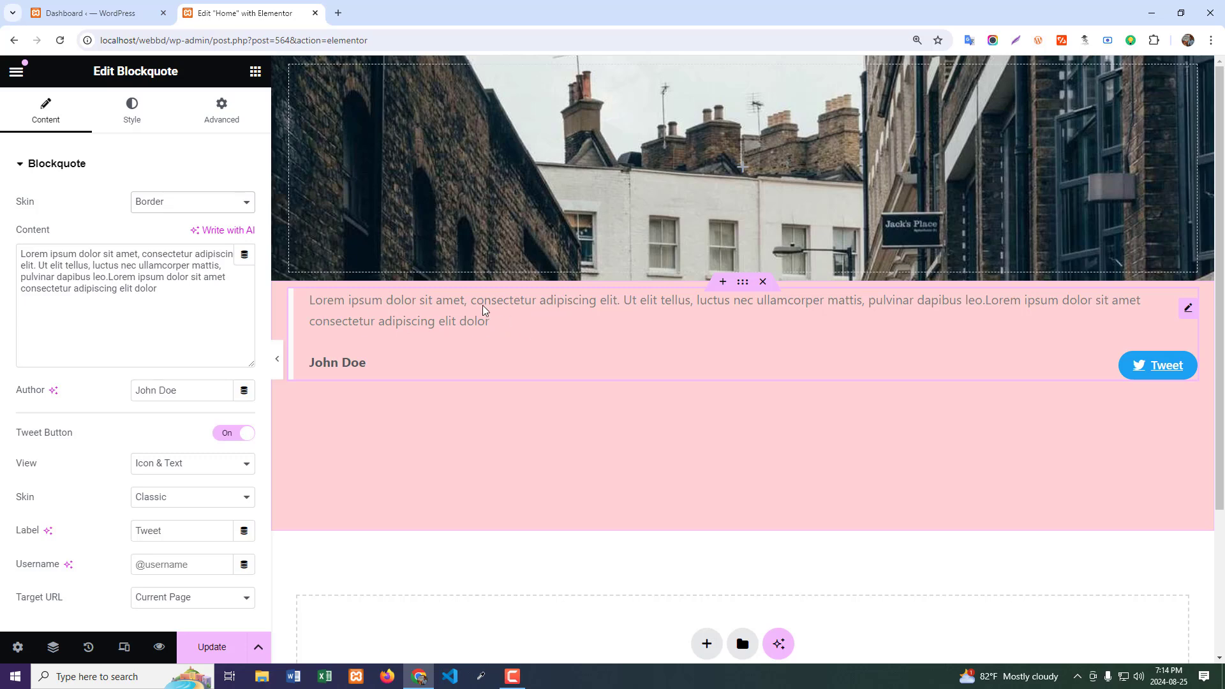
drag(172, 307, 25, 254)
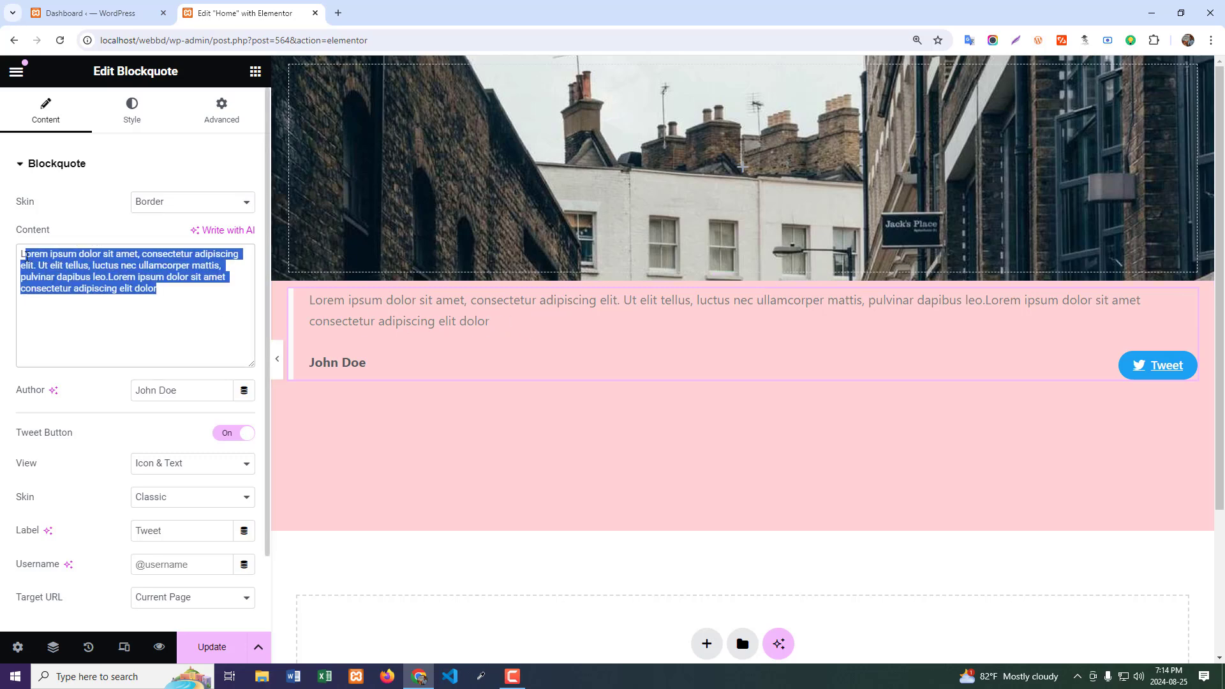
scroll(101, 314, down, 2)
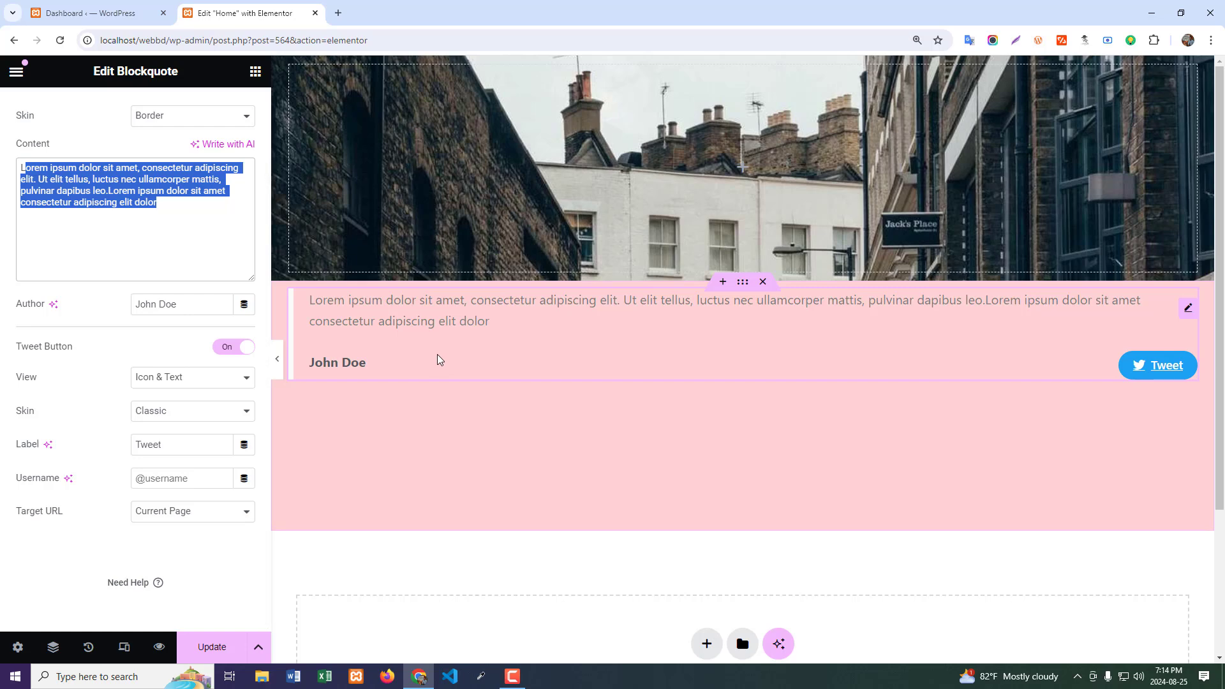
drag(188, 315, 68, 317)
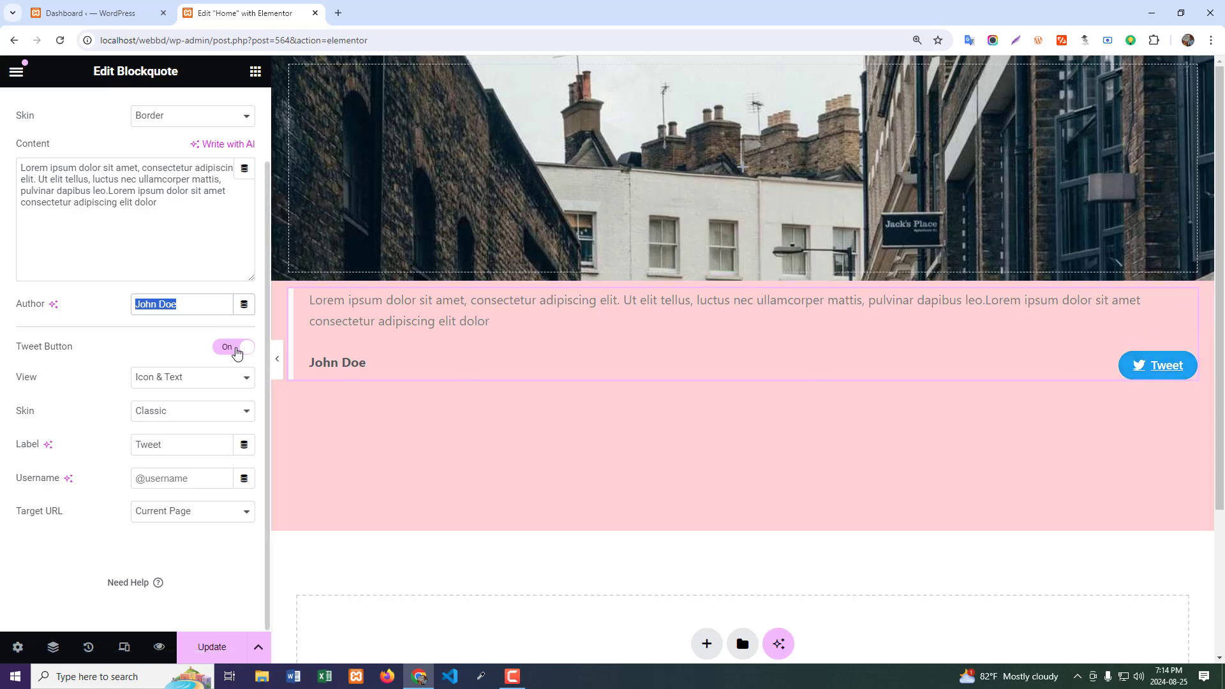
- Switch the blockquote's Tweet Button off and back on to compare the quote with and without it
click(221, 353)
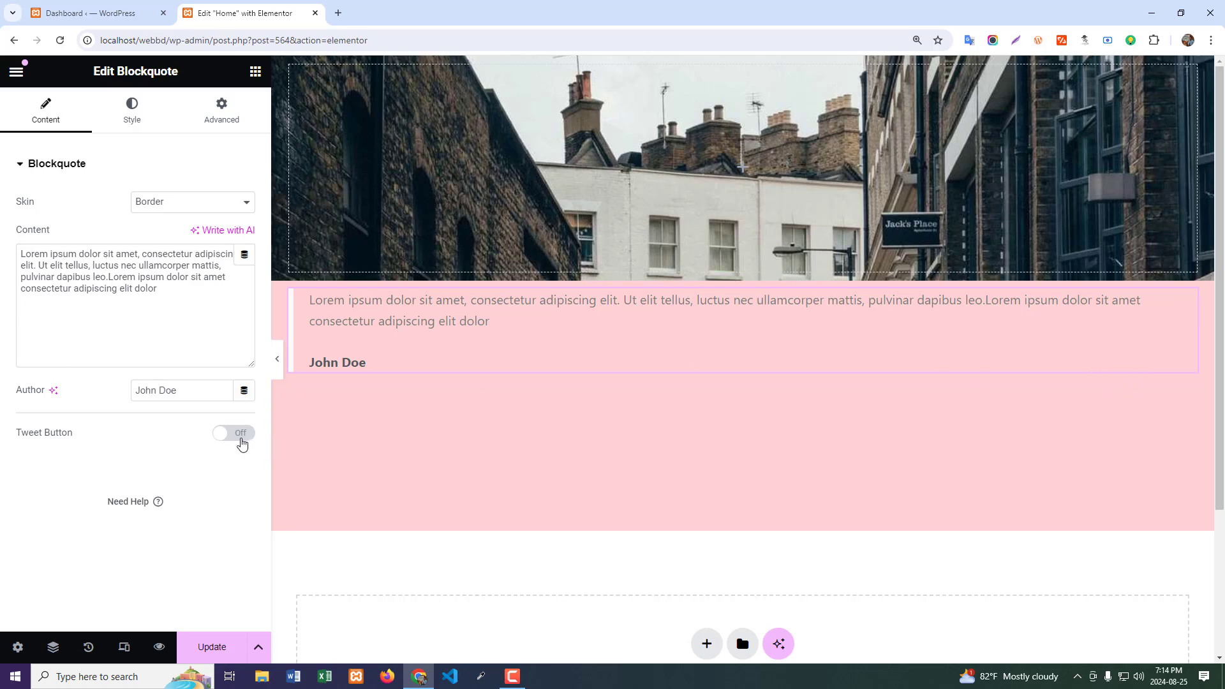
click(241, 435)
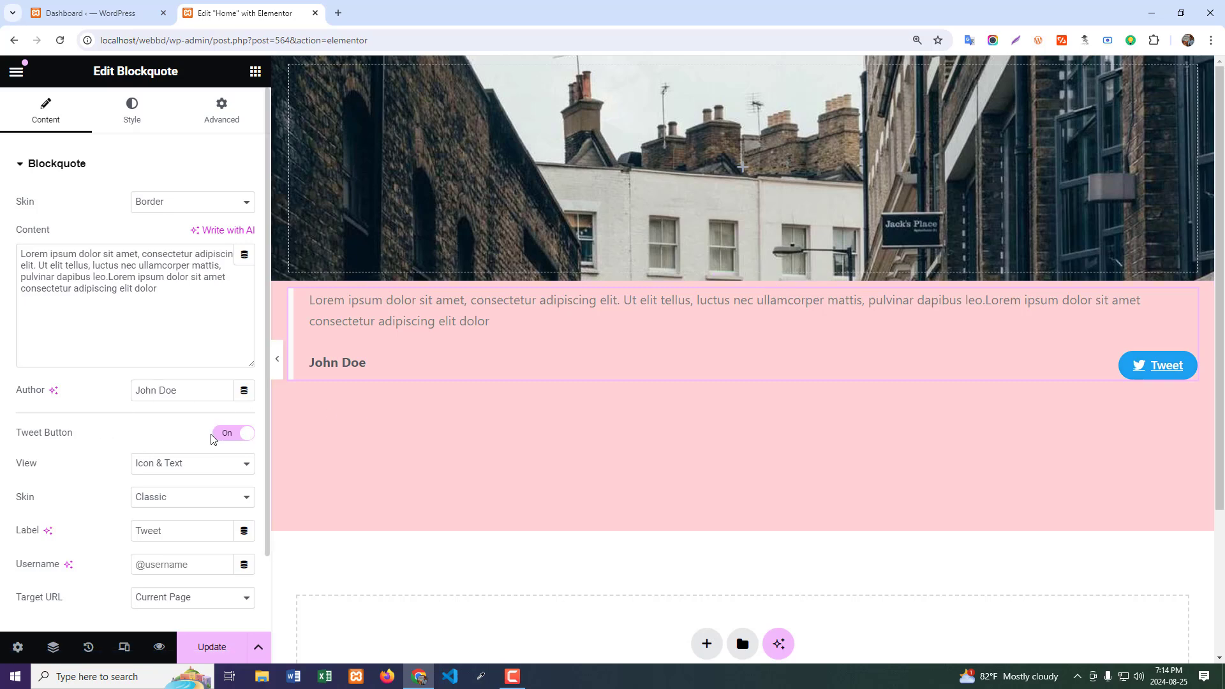
scroll(172, 380, down, 3)
scroll(144, 296, up, 2)
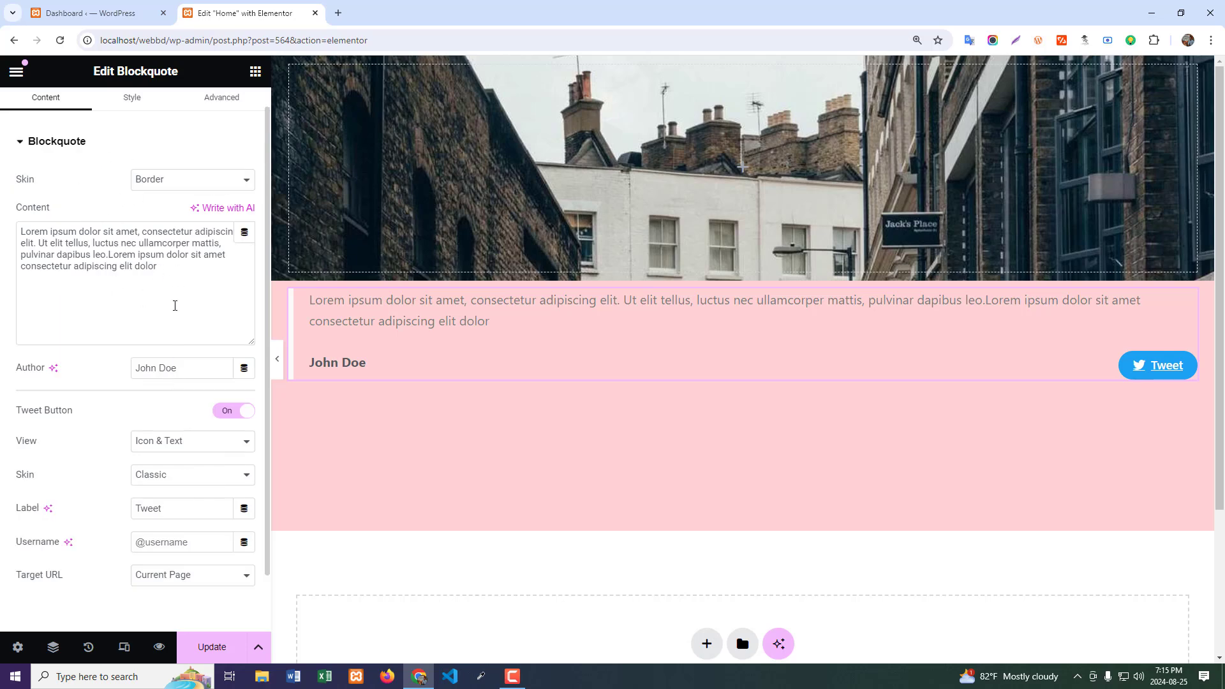
scroll(174, 306, down, 2)
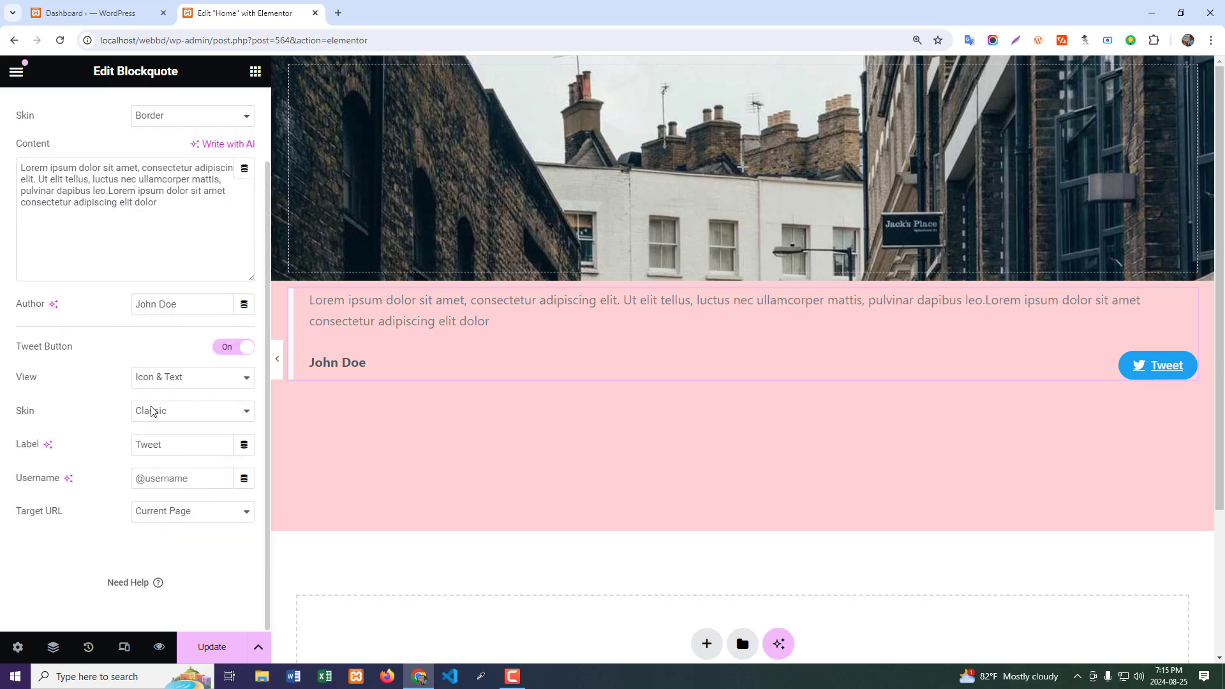
click(222, 353)
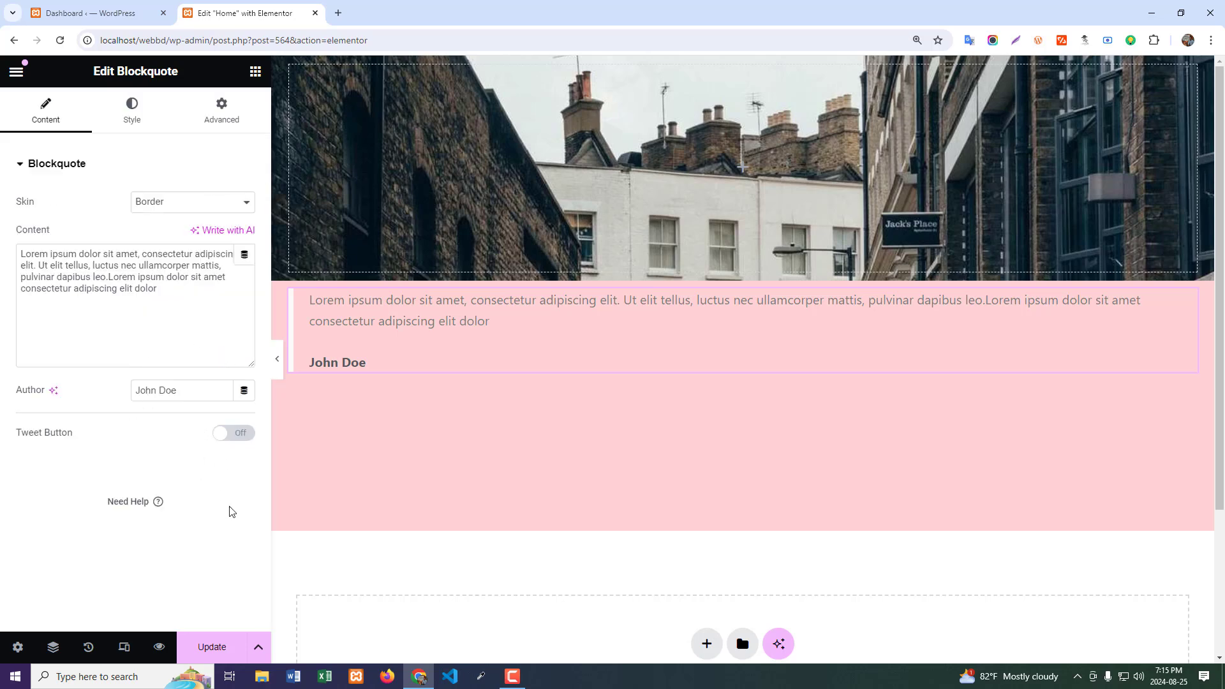
click(236, 434)
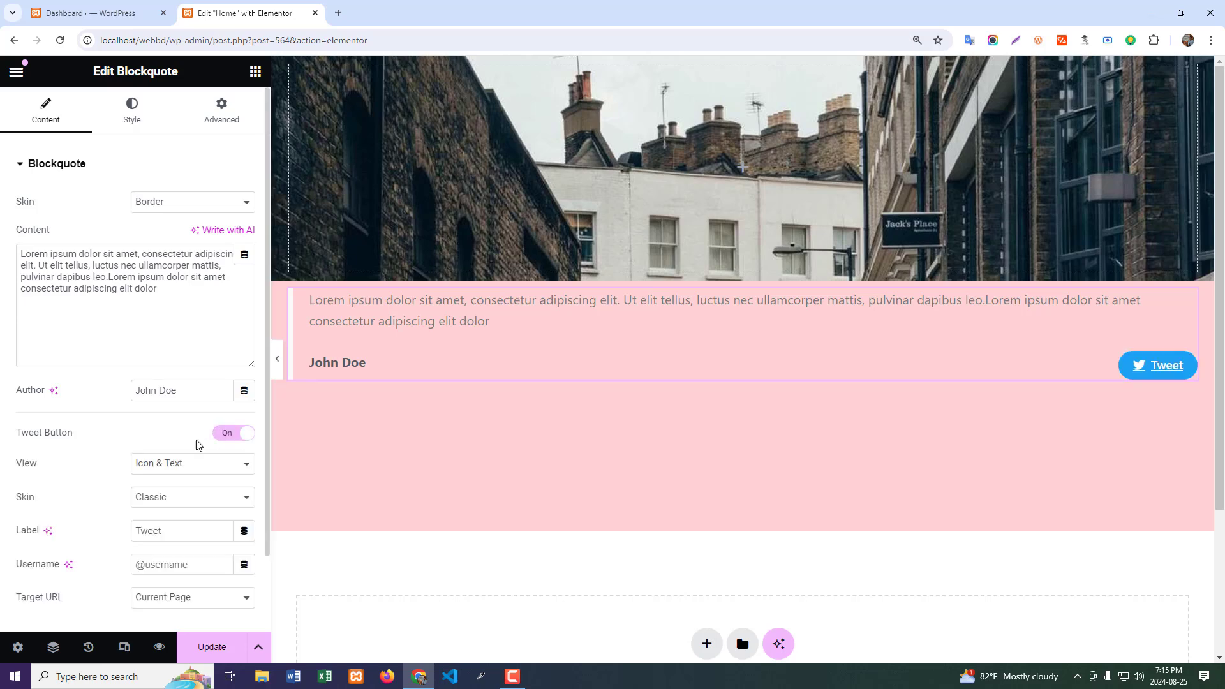
- Set the Tweet button's view to Icon
scroll(199, 442, down, 1)
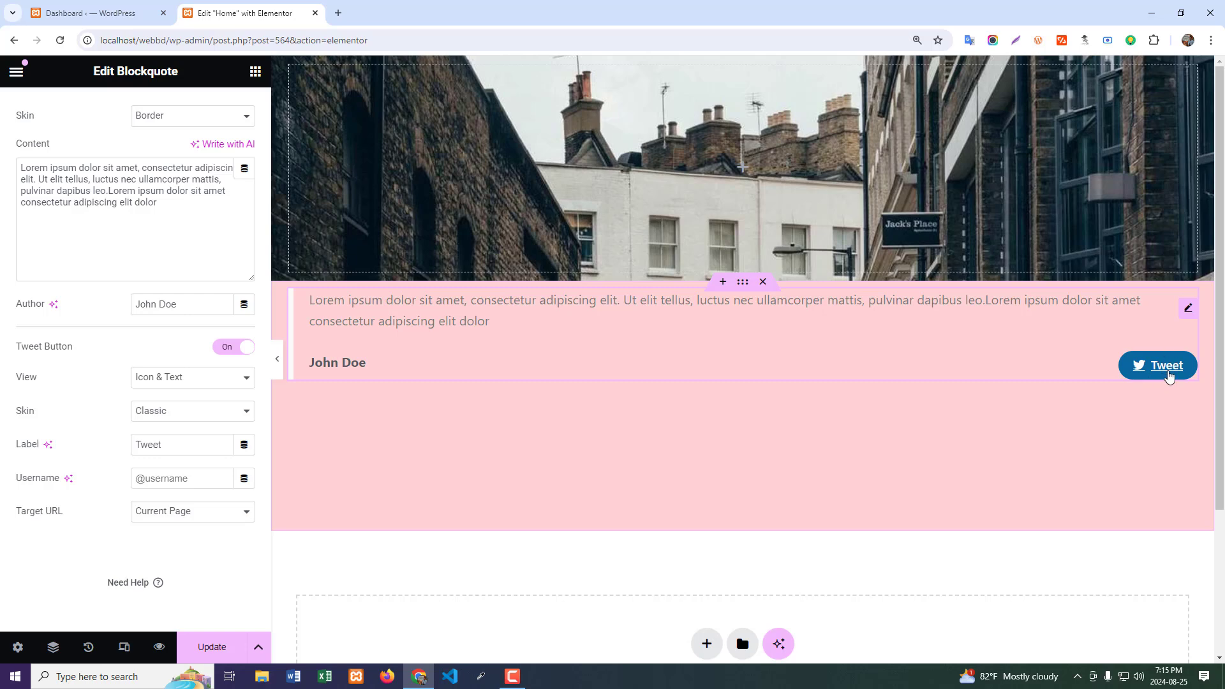
click(197, 379)
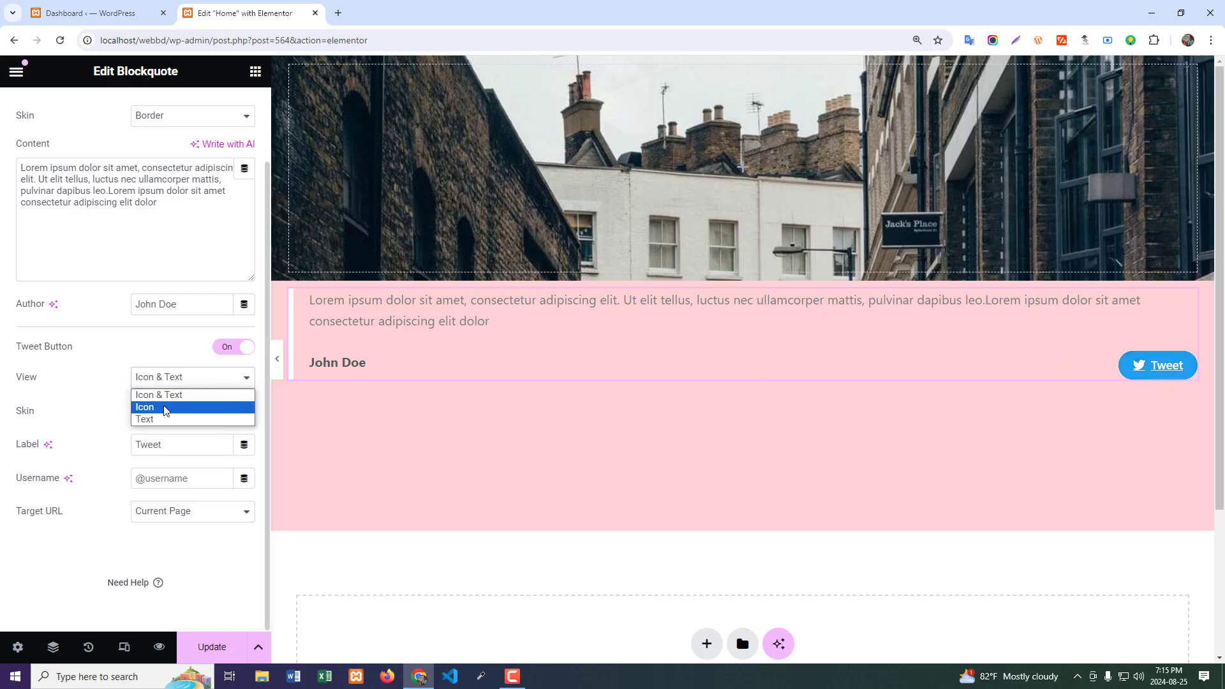
click(169, 405)
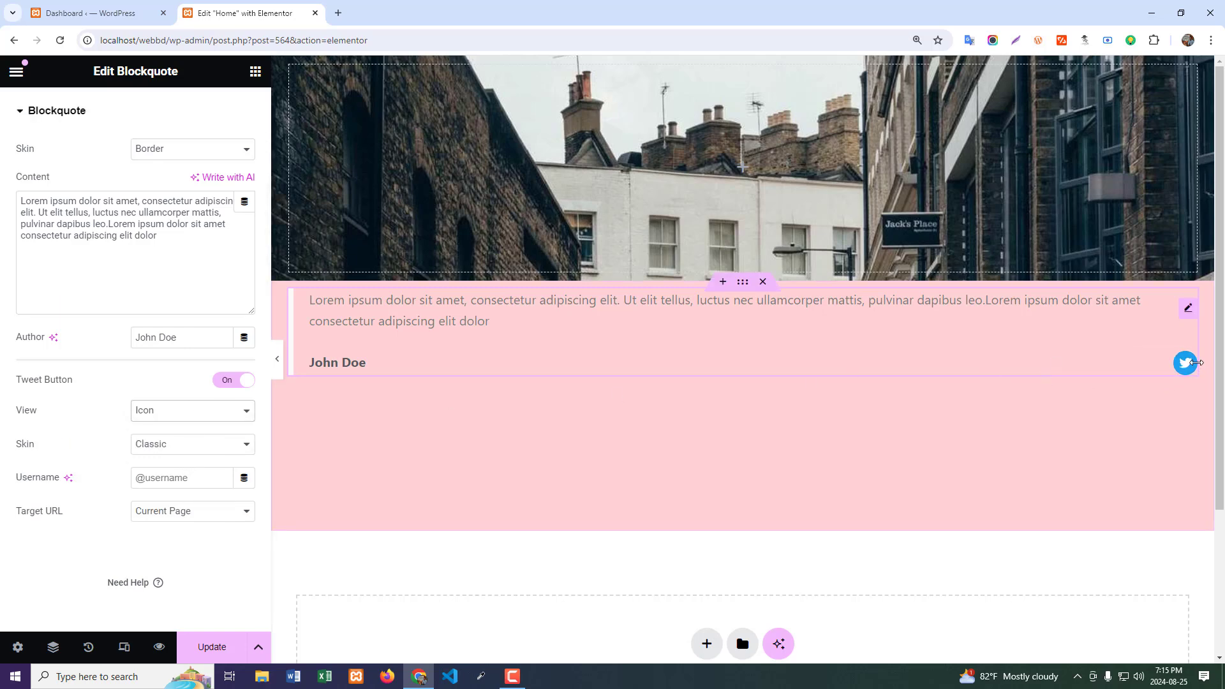
- Set the Tweet button's skin to Bubble, trying the Link skin for comparison
click(185, 446)
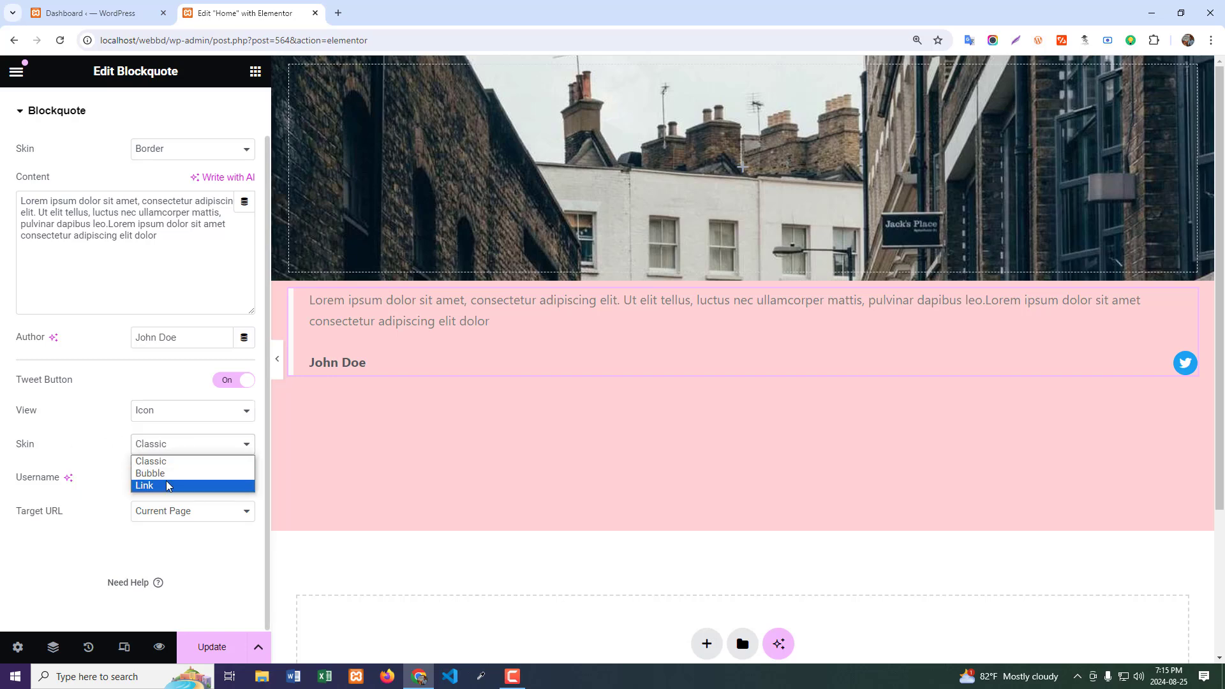
click(168, 473)
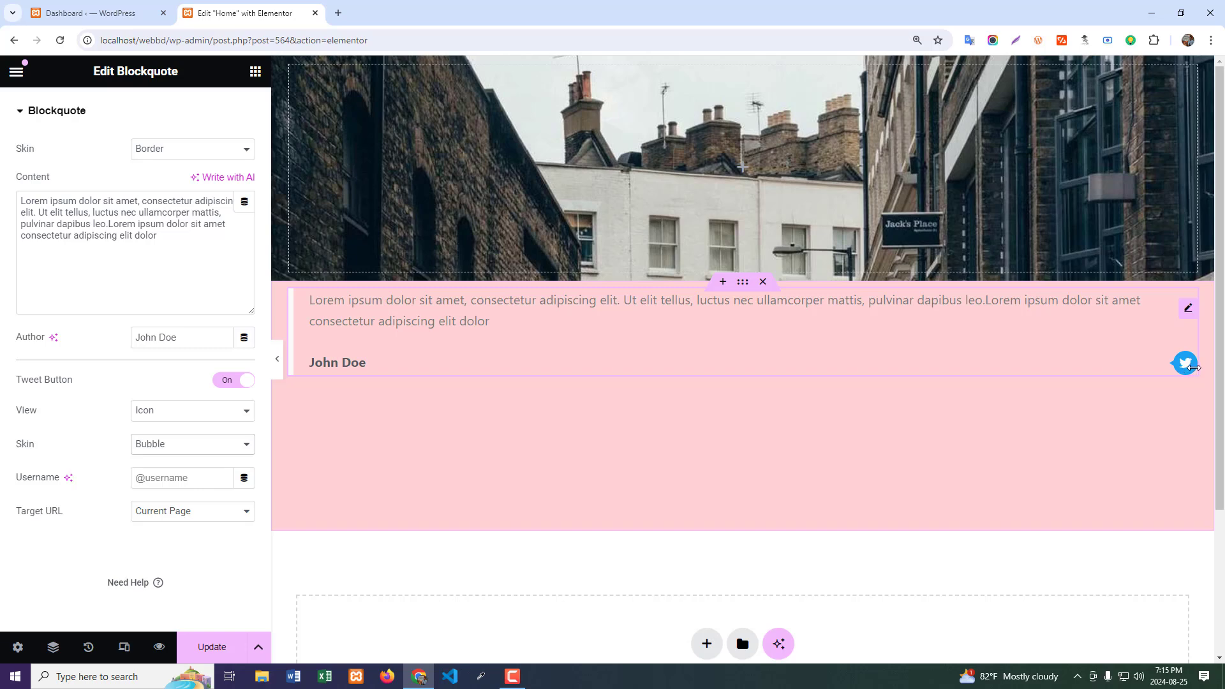
click(174, 451)
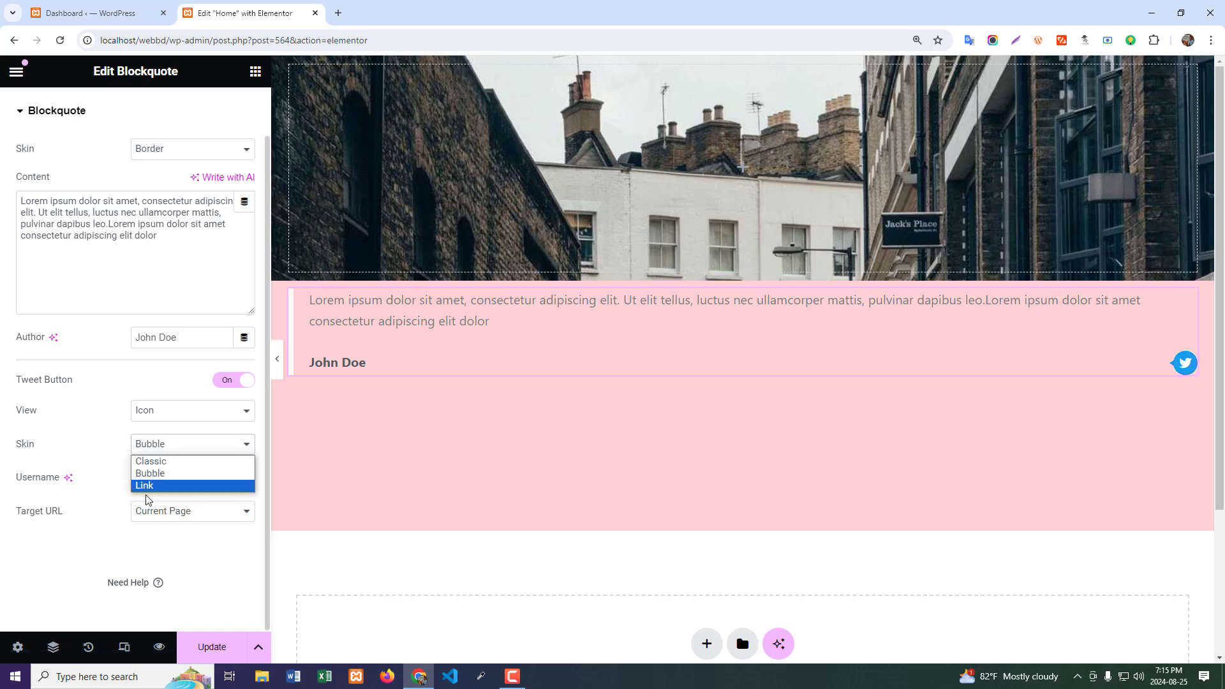
click(156, 485)
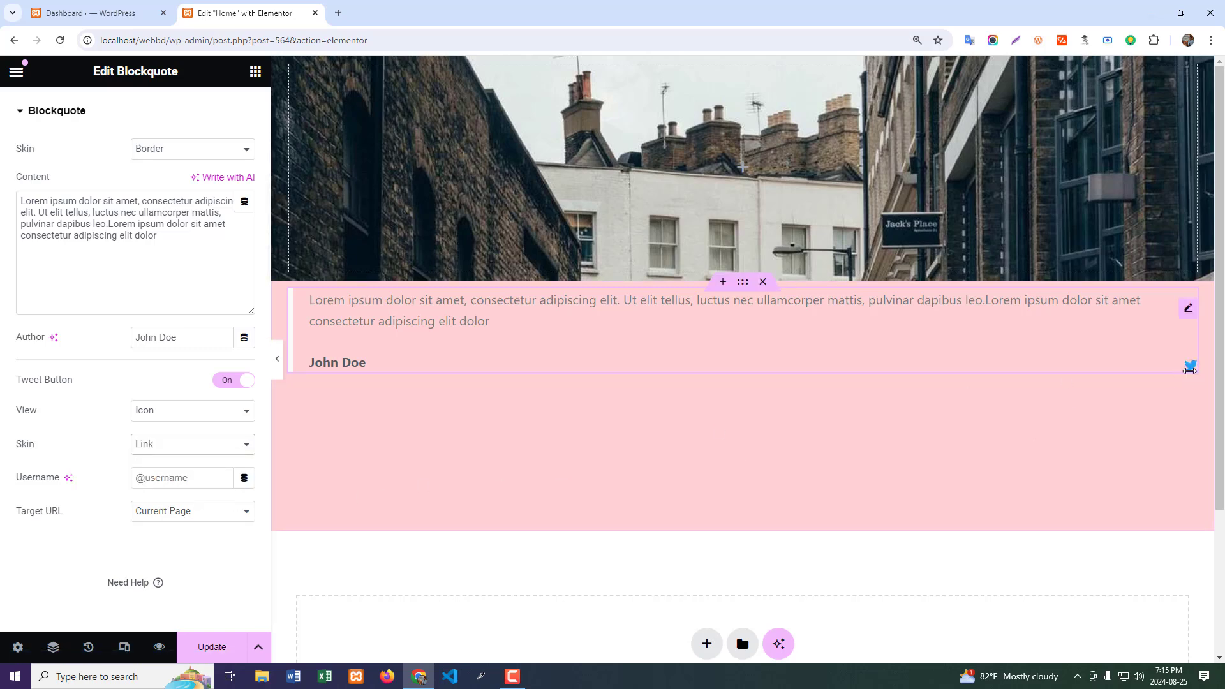
click(161, 454)
click(163, 471)
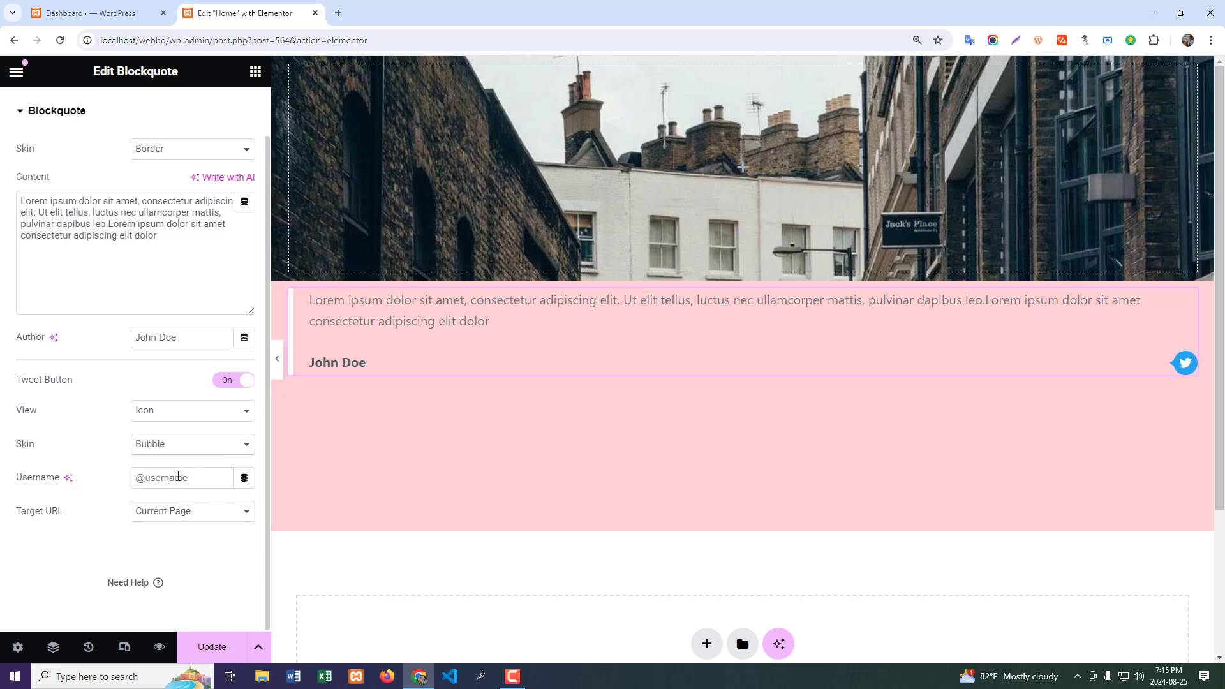
- Set the Tweet button's target URL to Custom
click(178, 476)
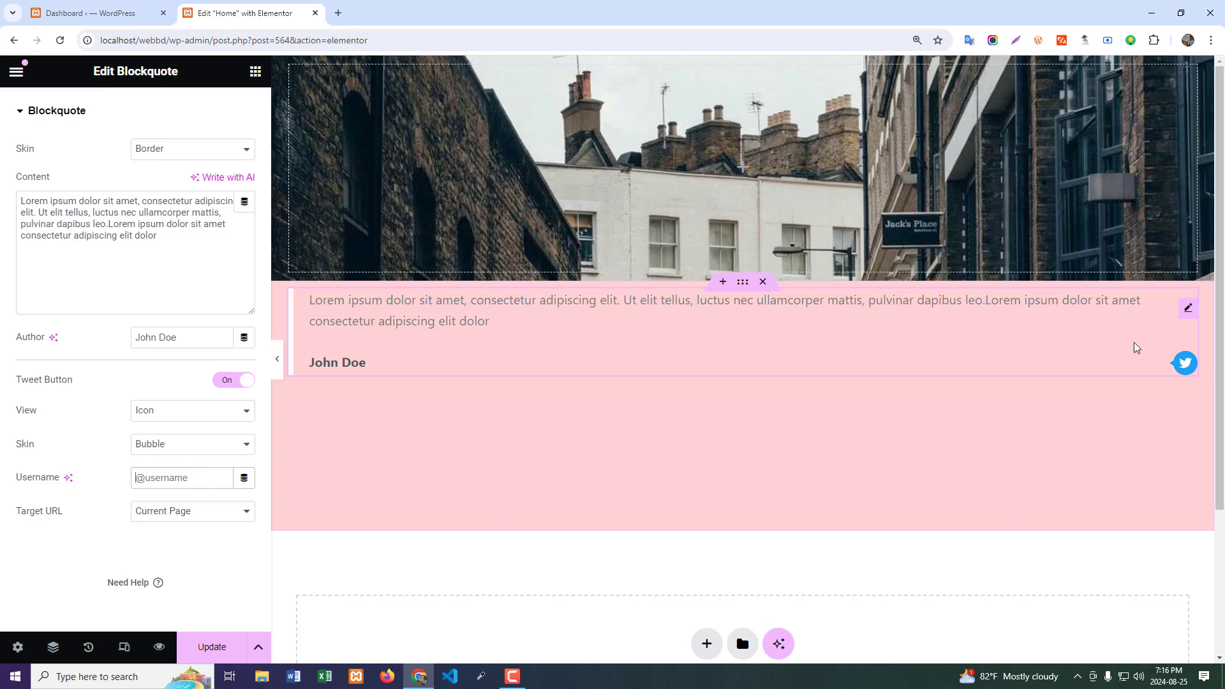
click(203, 513)
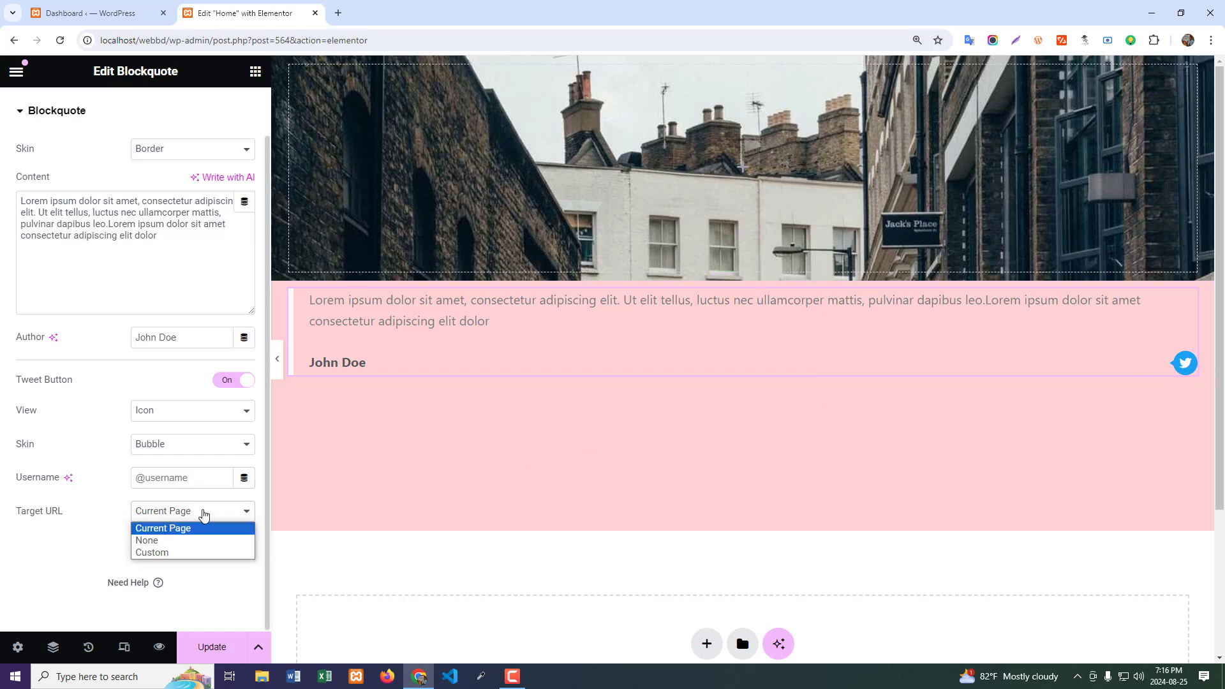
click(168, 551)
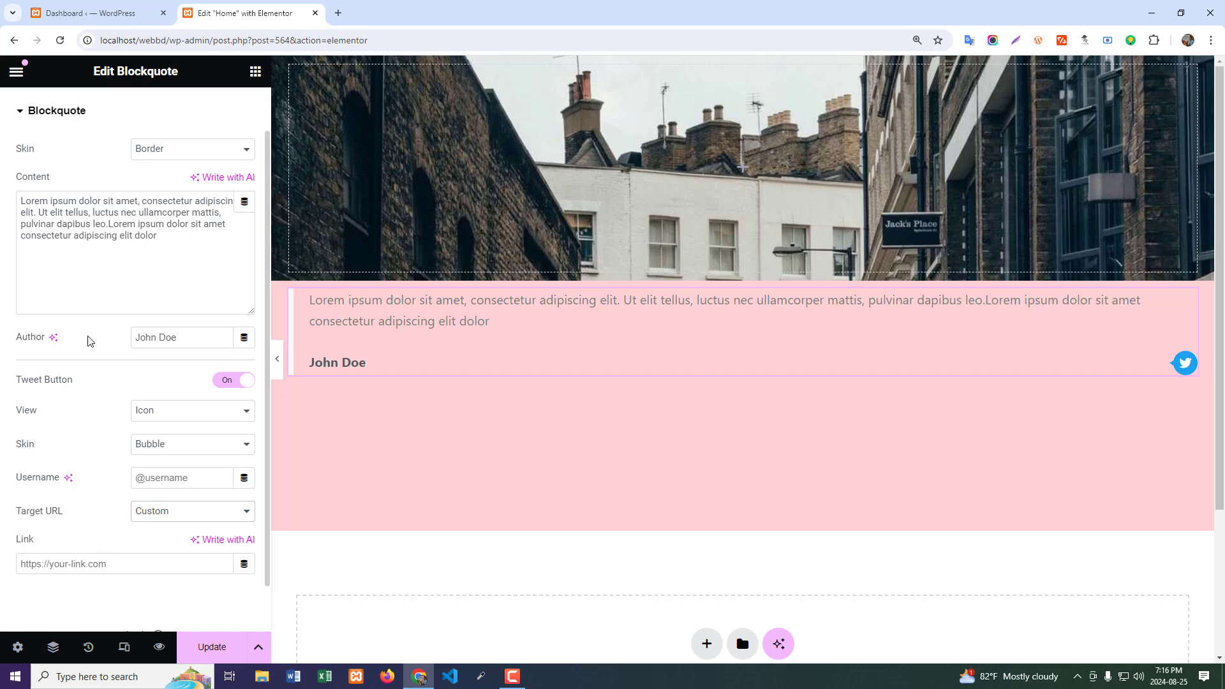
- Set the blockquote's skin to Quotation
scroll(152, 472, up, 1)
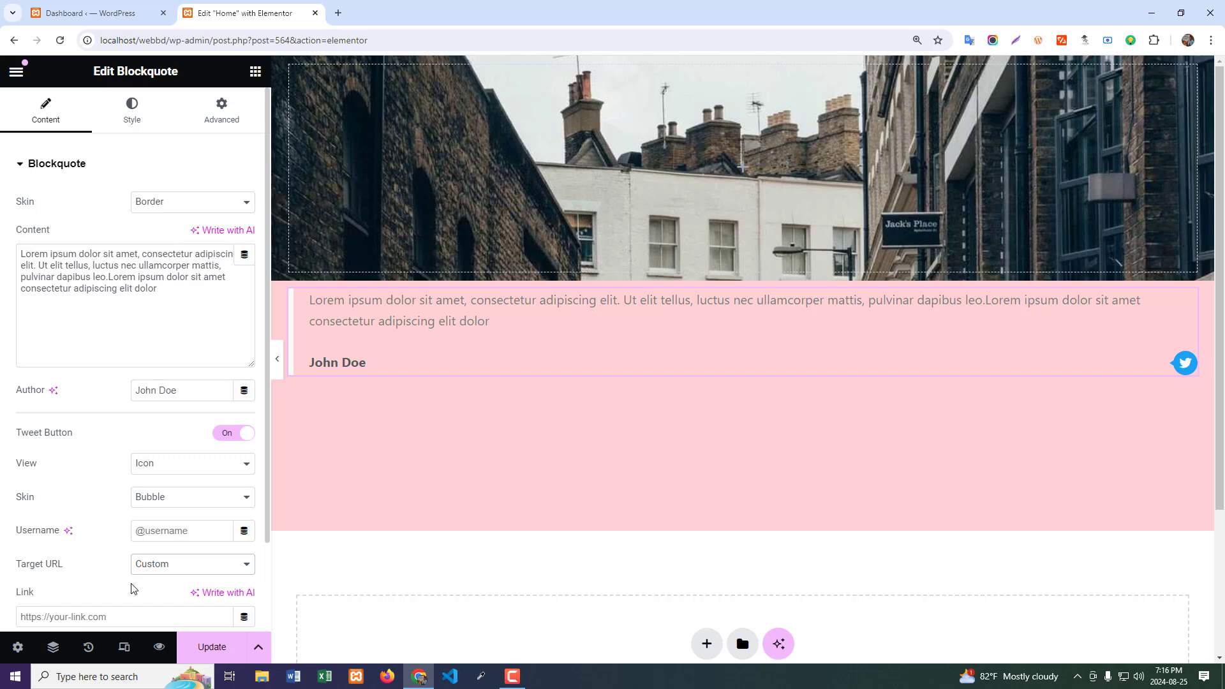
scroll(150, 514, down, 2)
scroll(58, 380, up, 2)
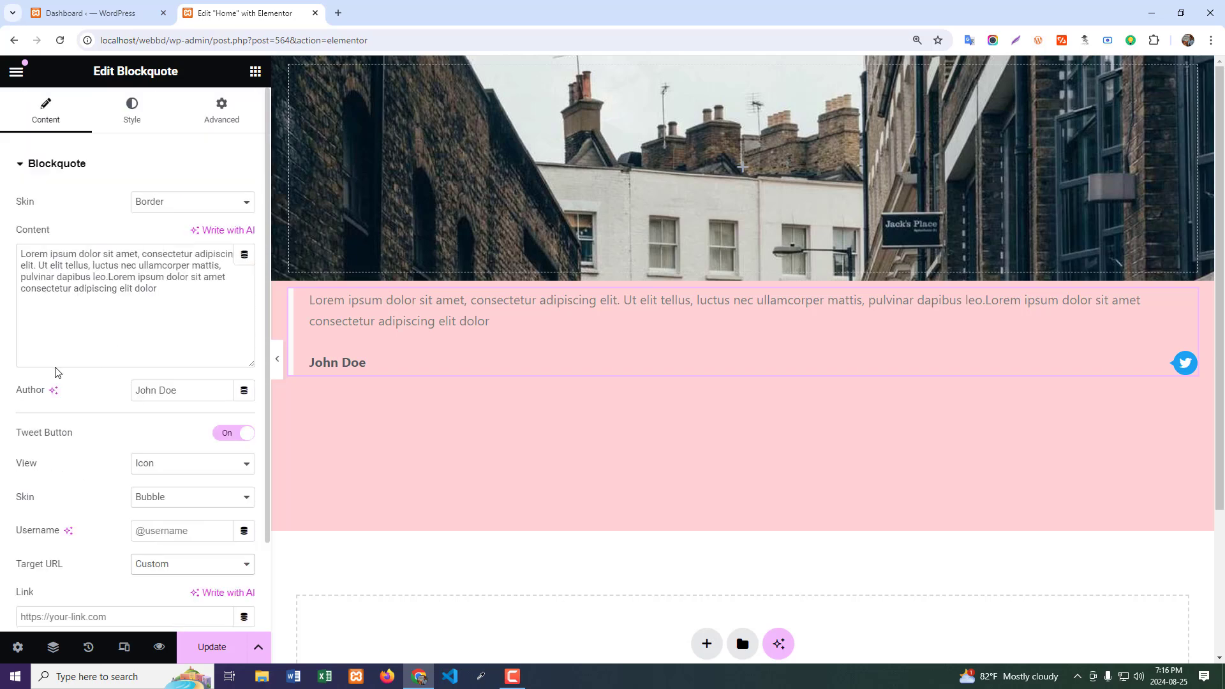
click(167, 202)
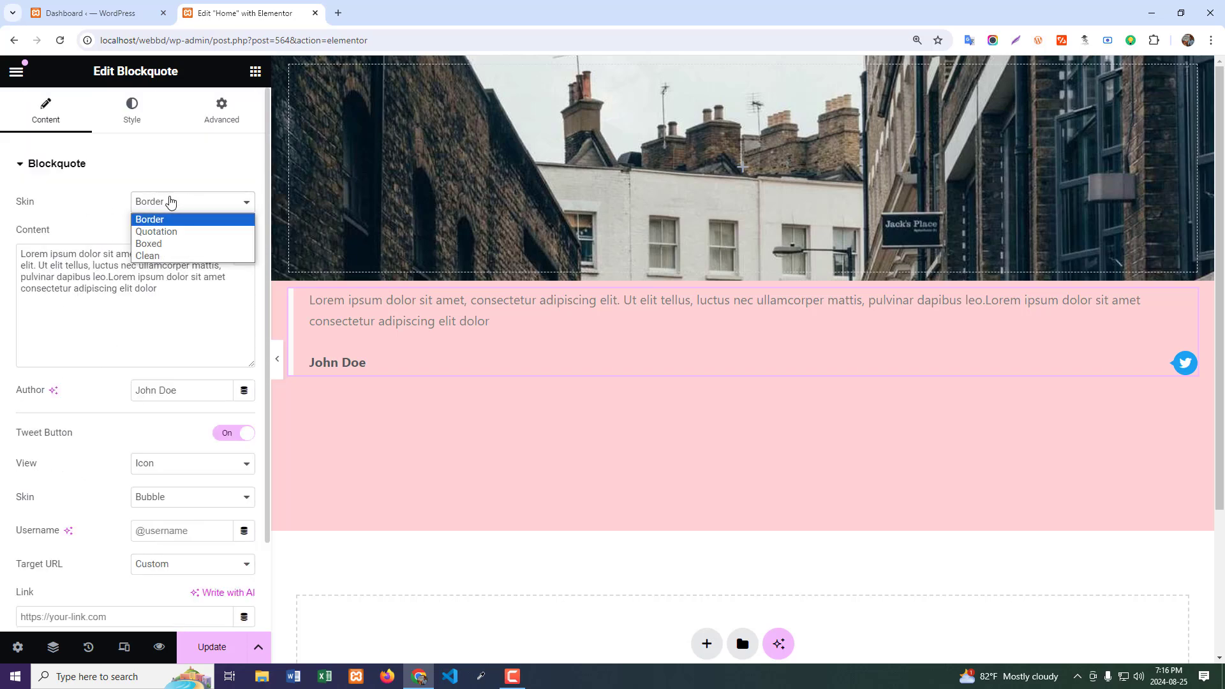
click(147, 226)
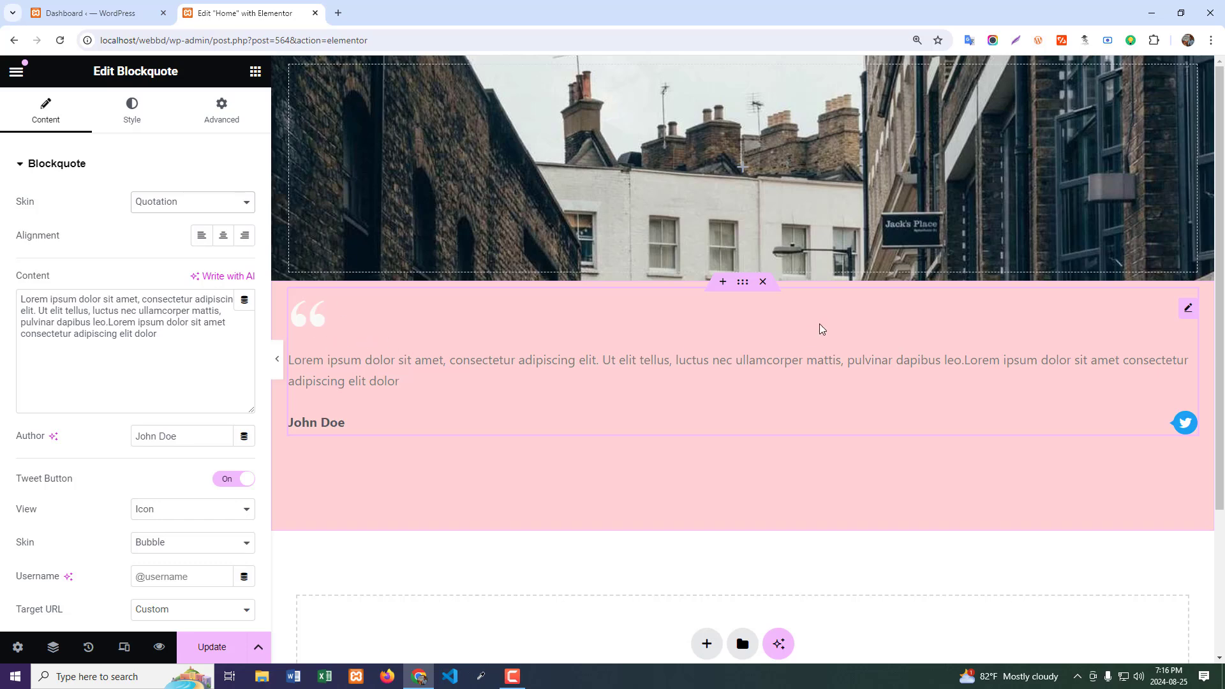
- Duplicate the Quotation blockquote three times inside the pink container to get four stacked copies
right_click(1190, 310)
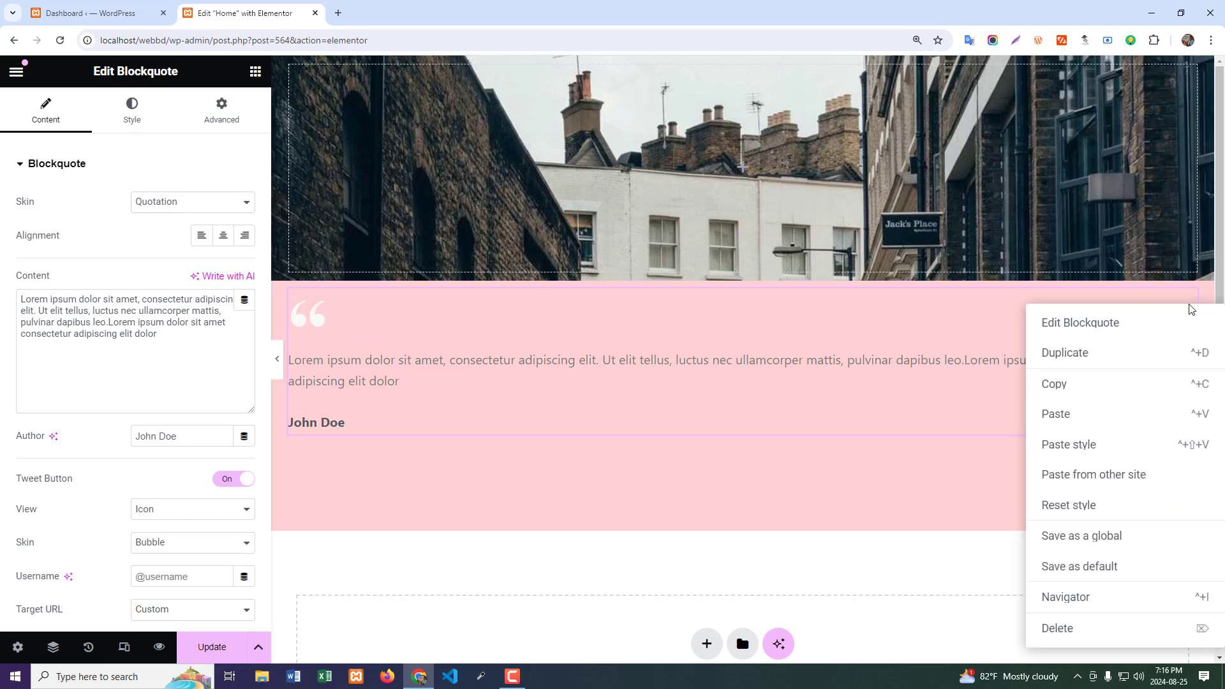
click(1084, 355)
scroll(973, 407, down, 3)
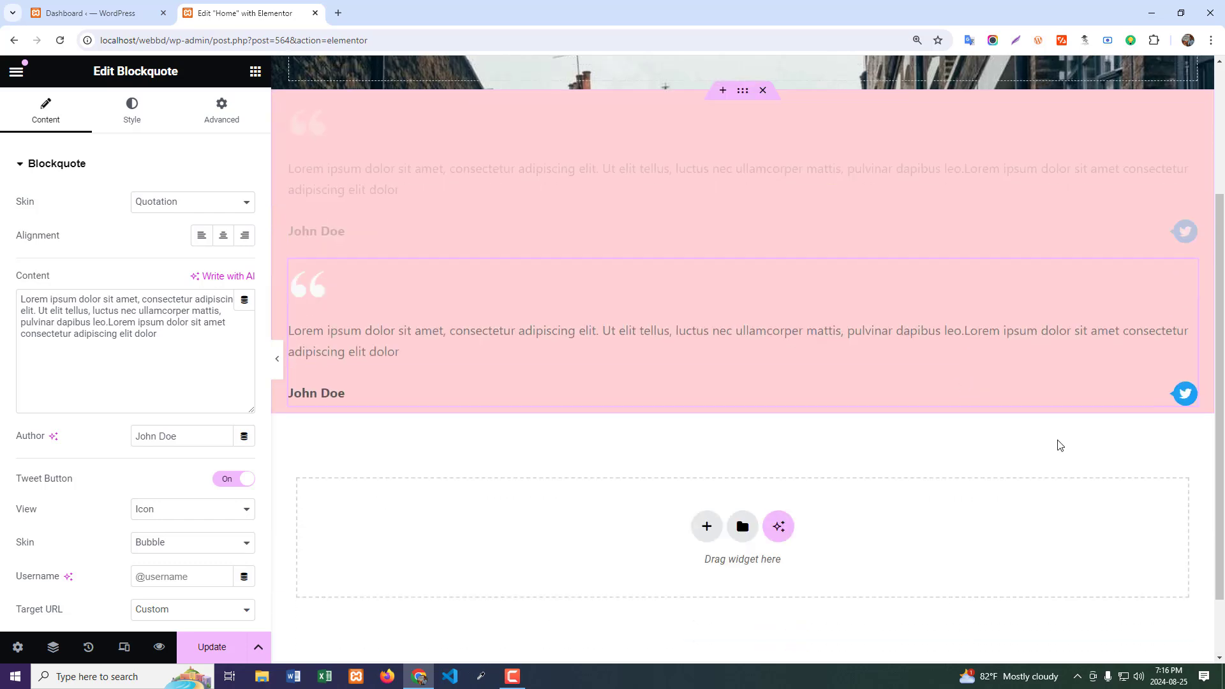
right_click(1188, 285)
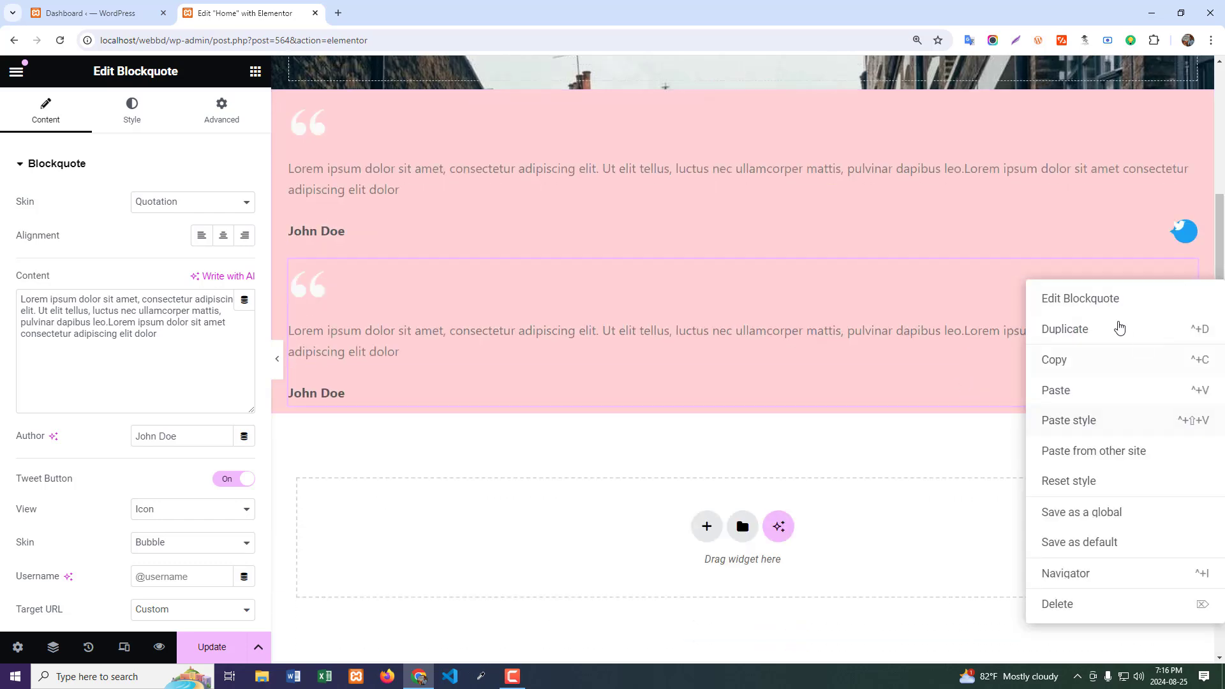
click(1089, 330)
right_click(1190, 441)
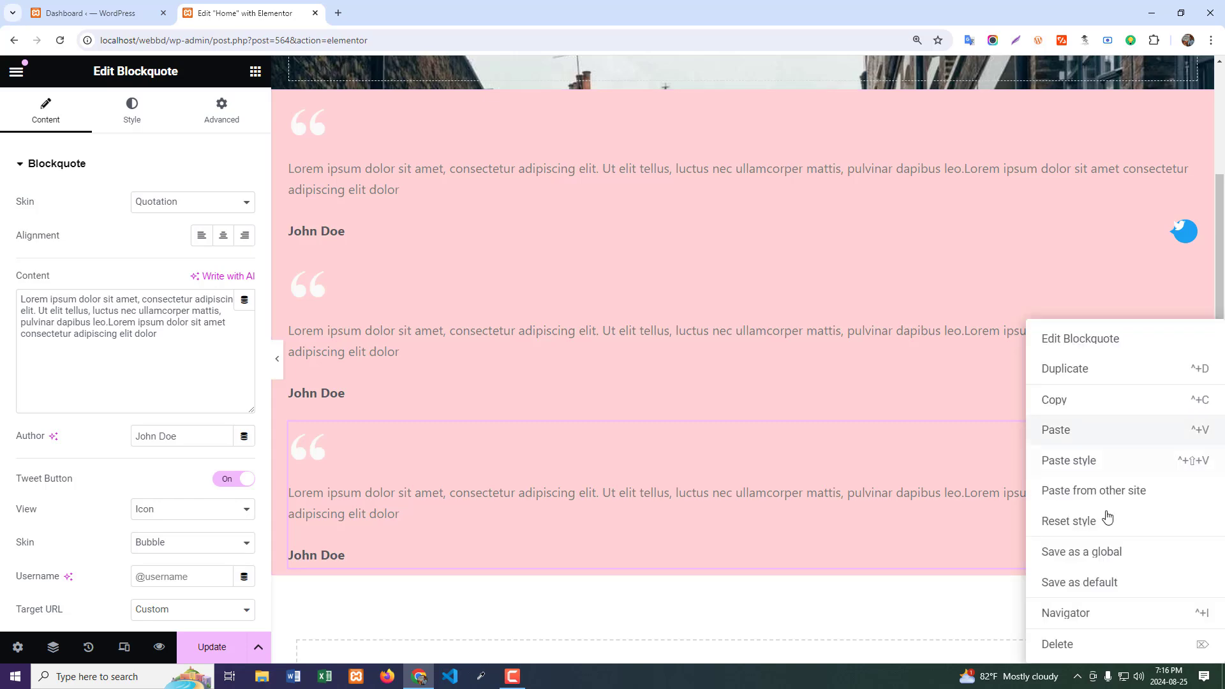
click(1075, 372)
scroll(712, 378, down, 3)
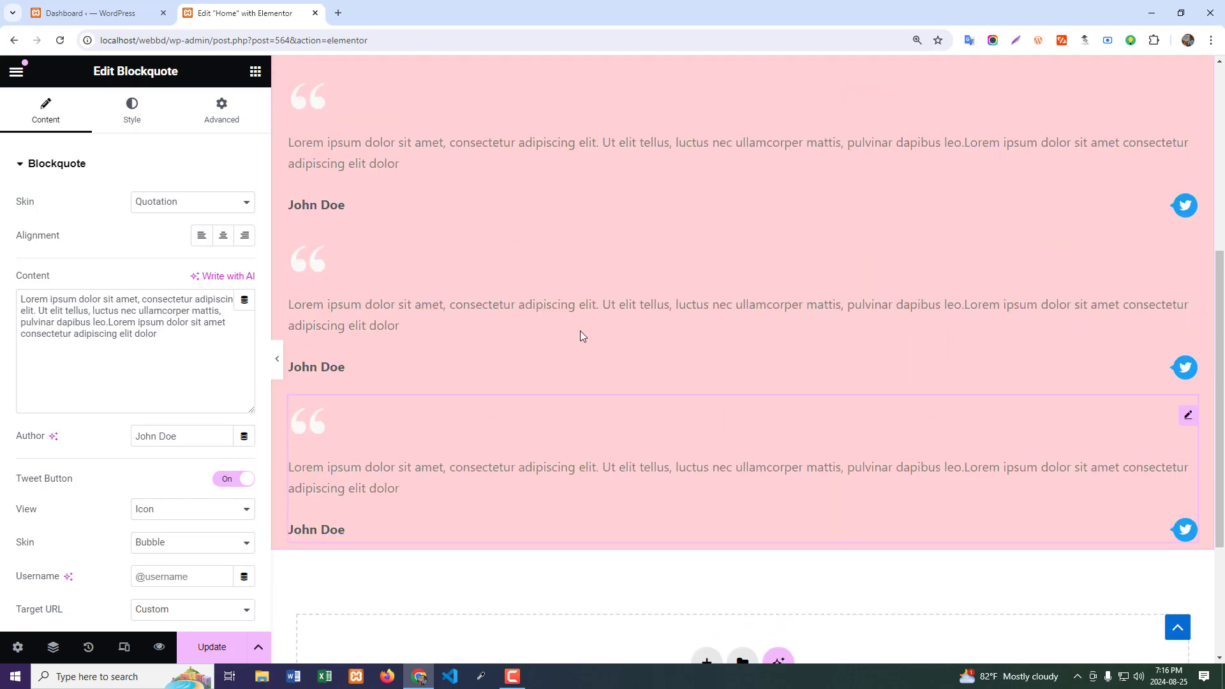
- Set the first blockquote's skin to Border and keep Quotation as the second one's skin
scroll(580, 331, up, 3)
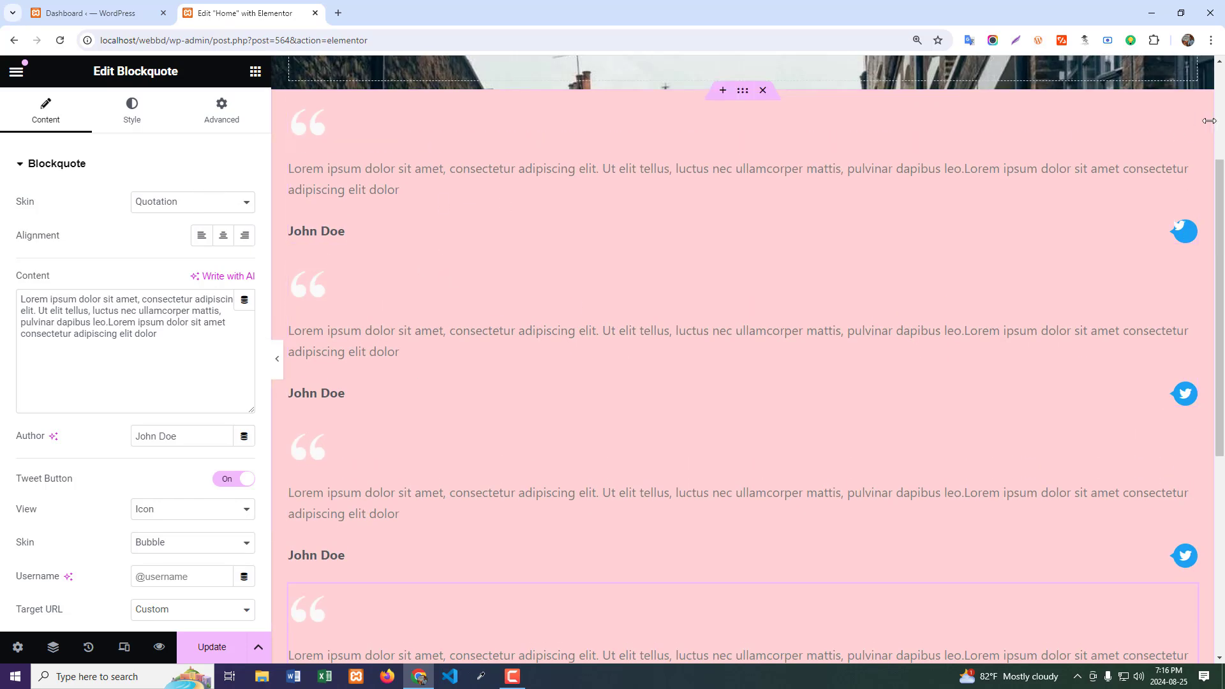
click(189, 203)
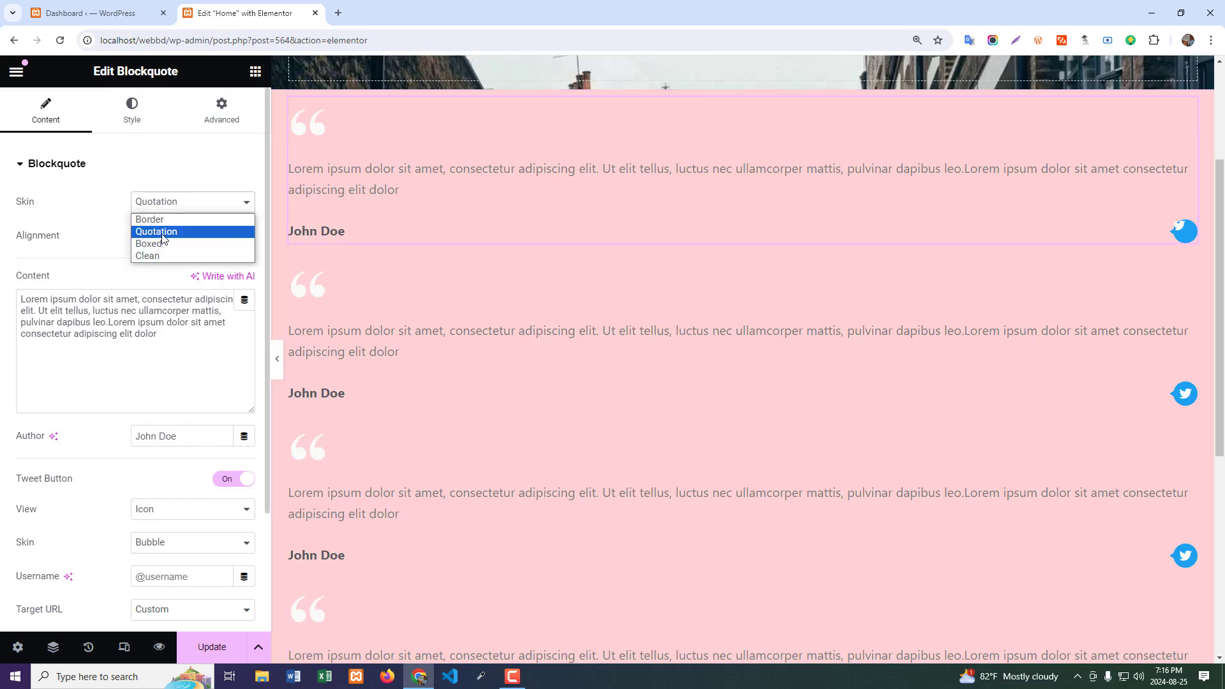
click(156, 214)
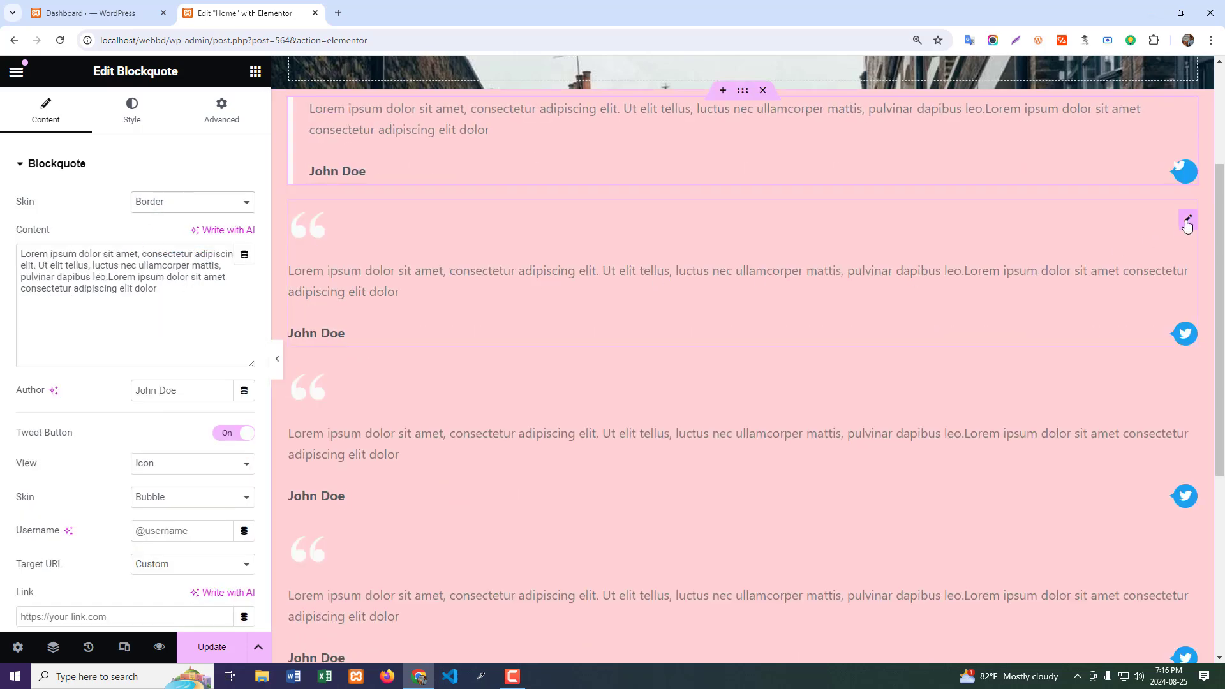
click(1187, 223)
click(183, 203)
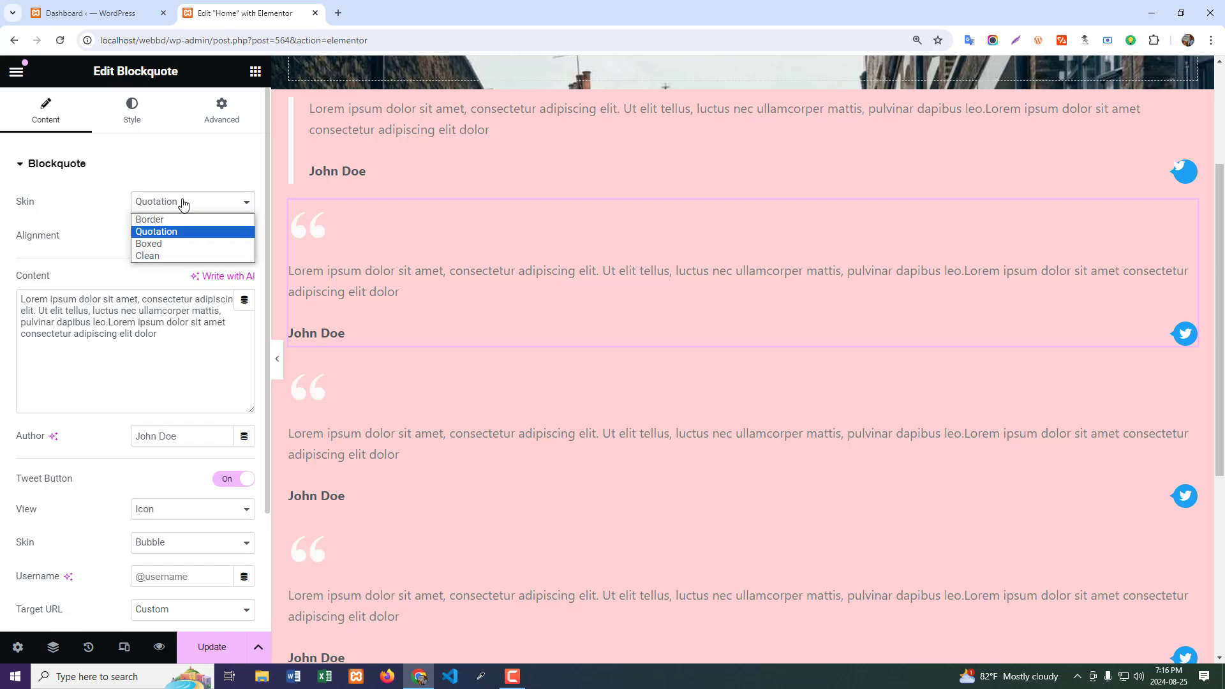
click(183, 205)
- Set the third blockquote's skin to Boxed and the fourth one's to Clean
click(1186, 386)
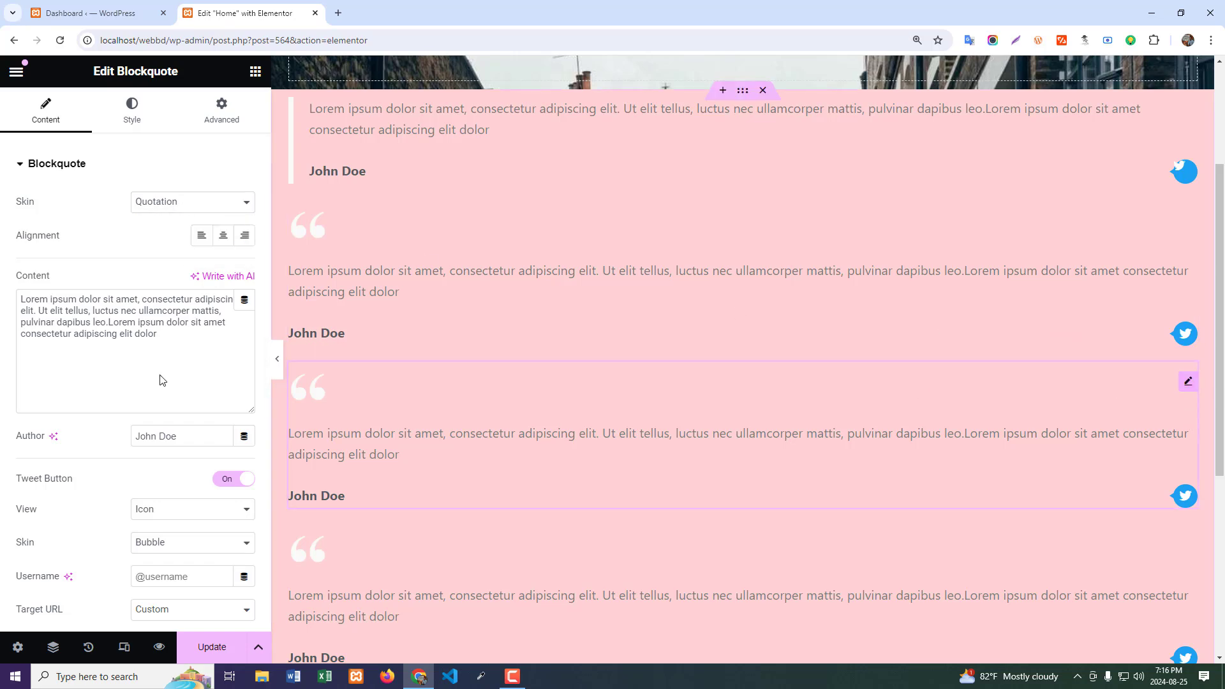
click(185, 203)
click(157, 247)
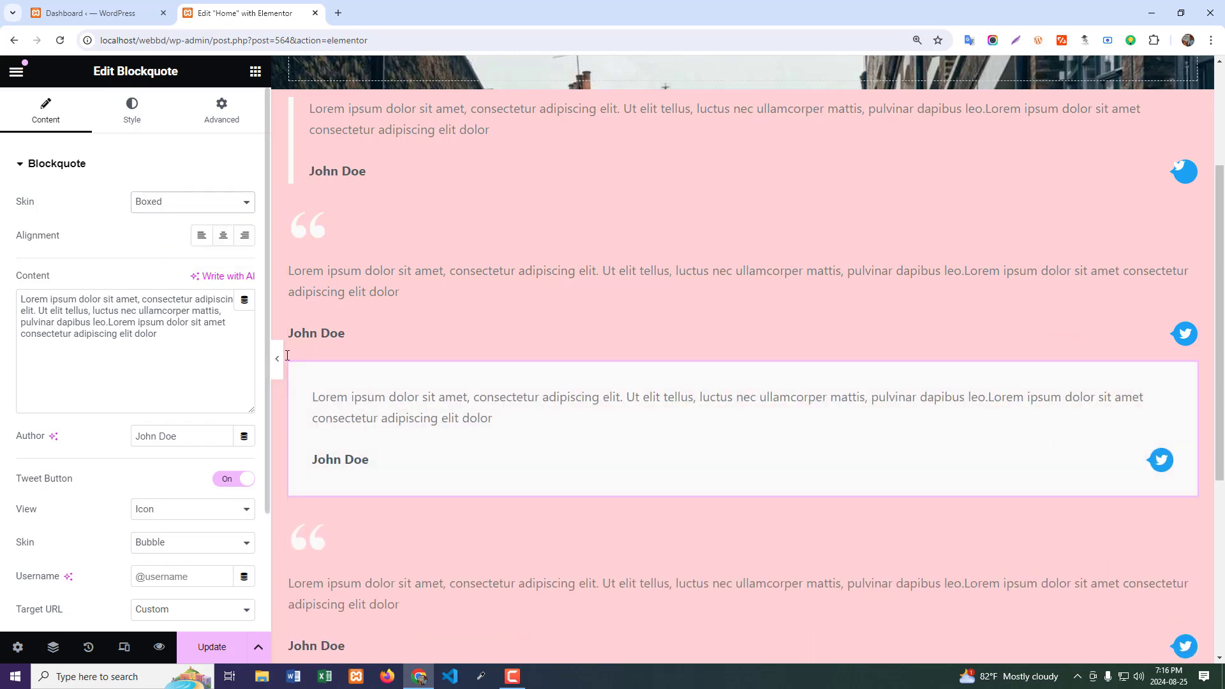
scroll(799, 415, down, 4)
click(1187, 278)
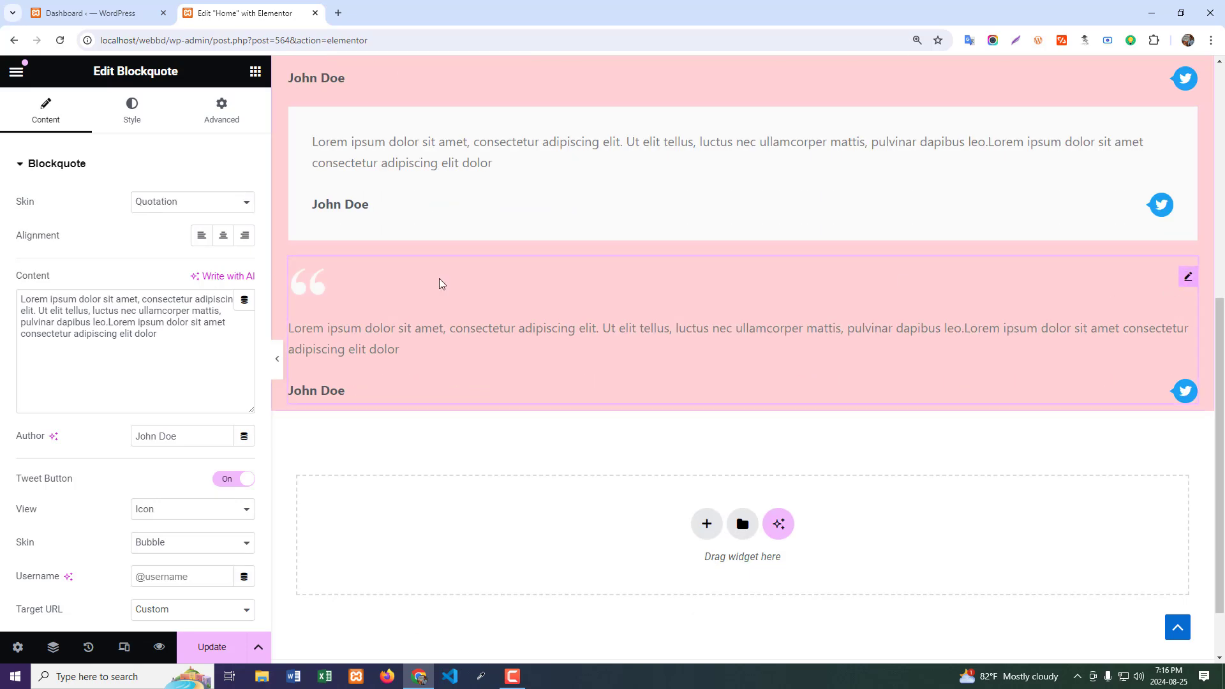
click(210, 205)
click(163, 254)
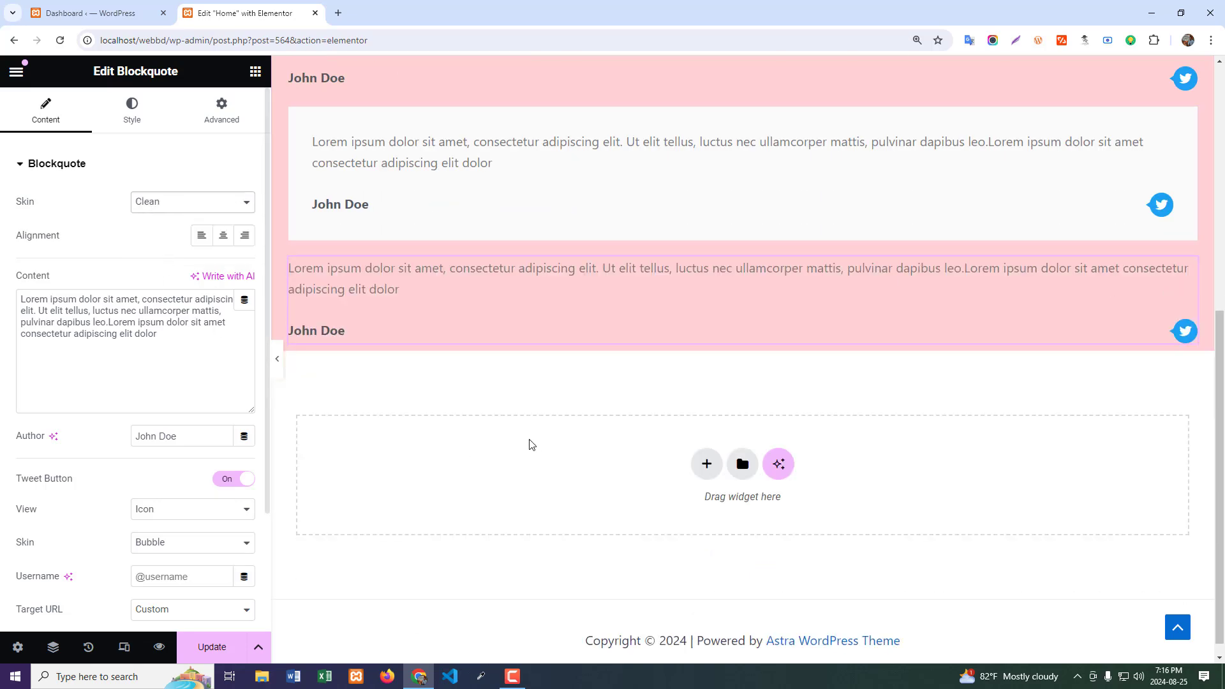
- Compare the Border, Quotation, Boxed and Clean blockquotes, selecting copies to check their skin settings
scroll(533, 442, up, 5)
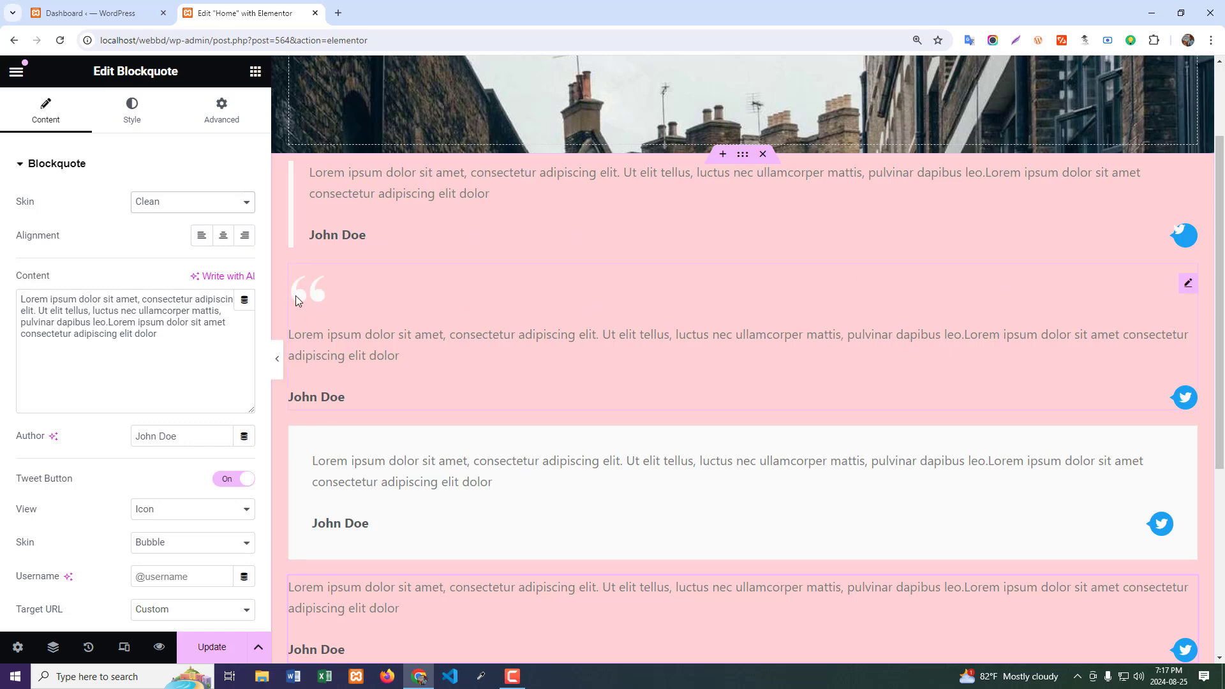
click(577, 314)
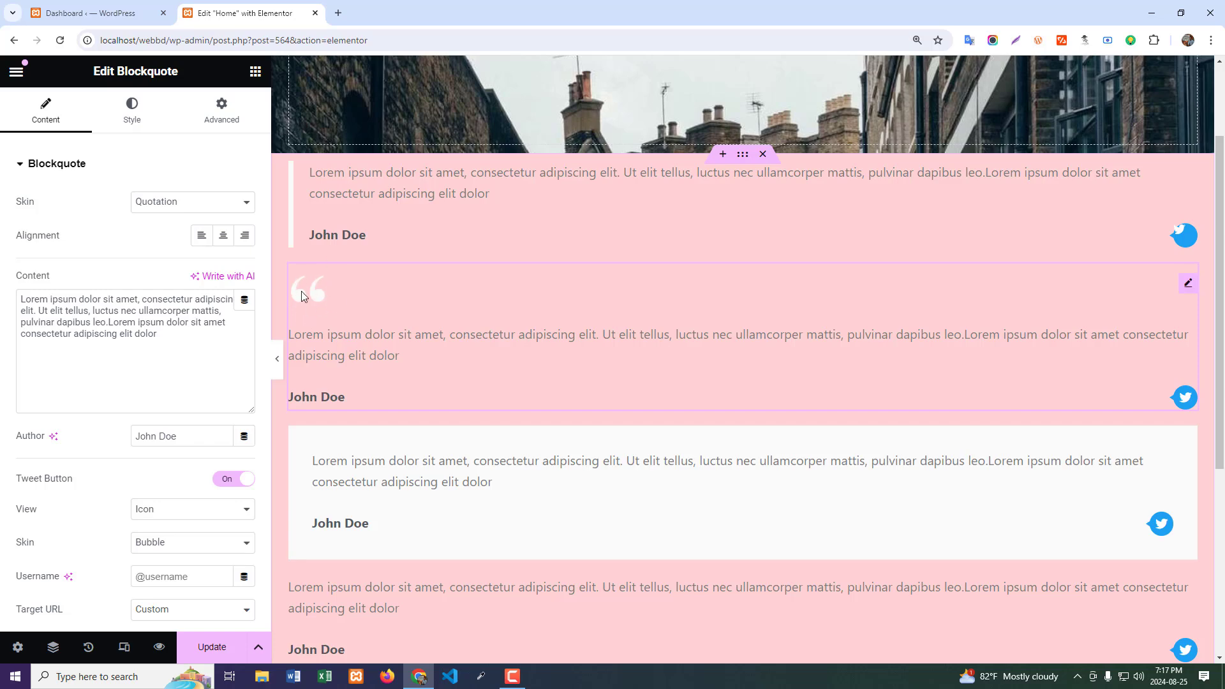
scroll(415, 345, down, 3)
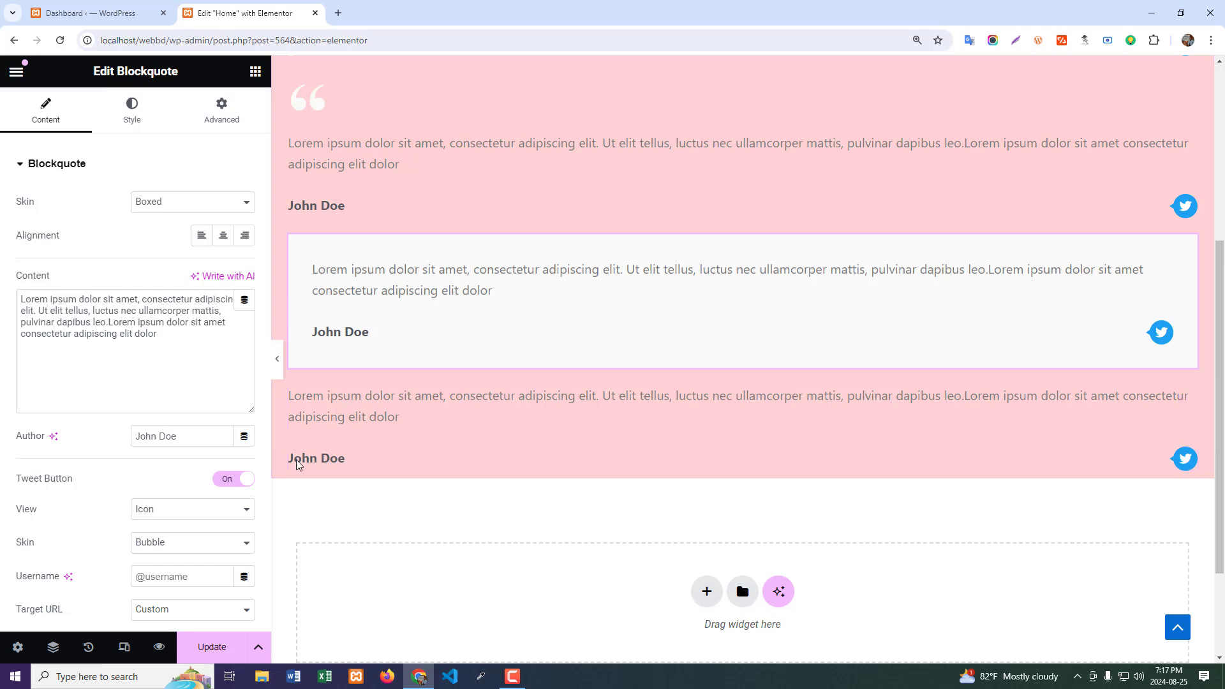
click(425, 435)
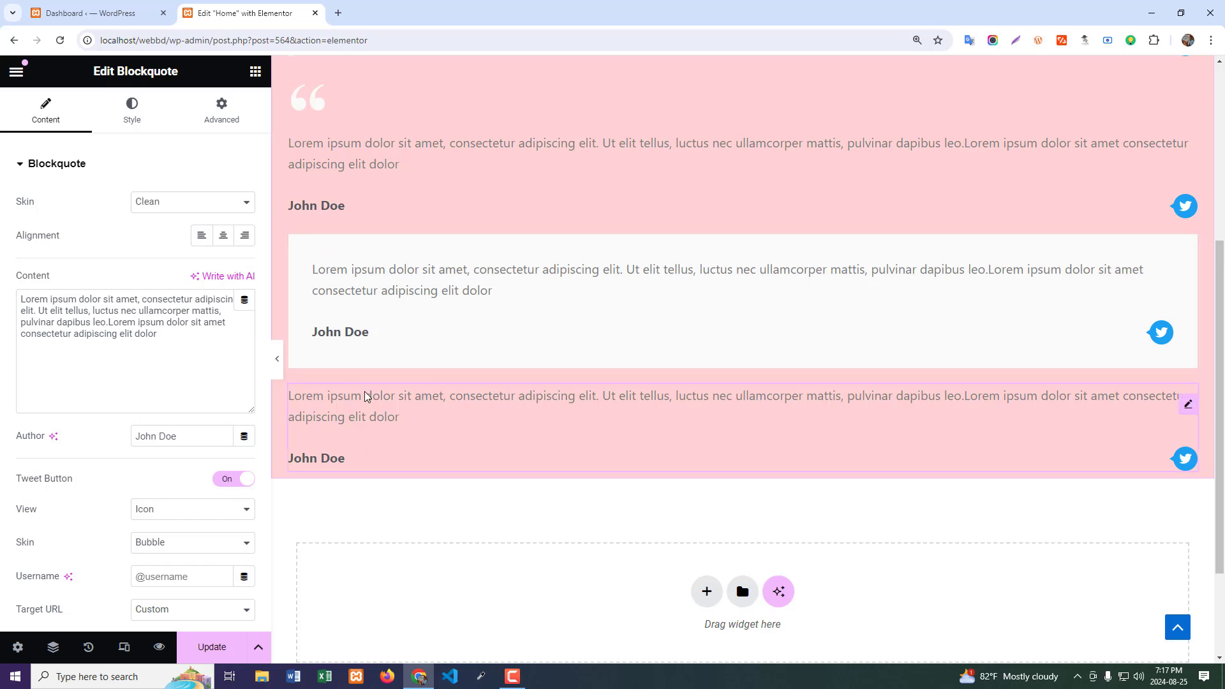
scroll(367, 397, up, 1)
scroll(366, 396, up, 2)
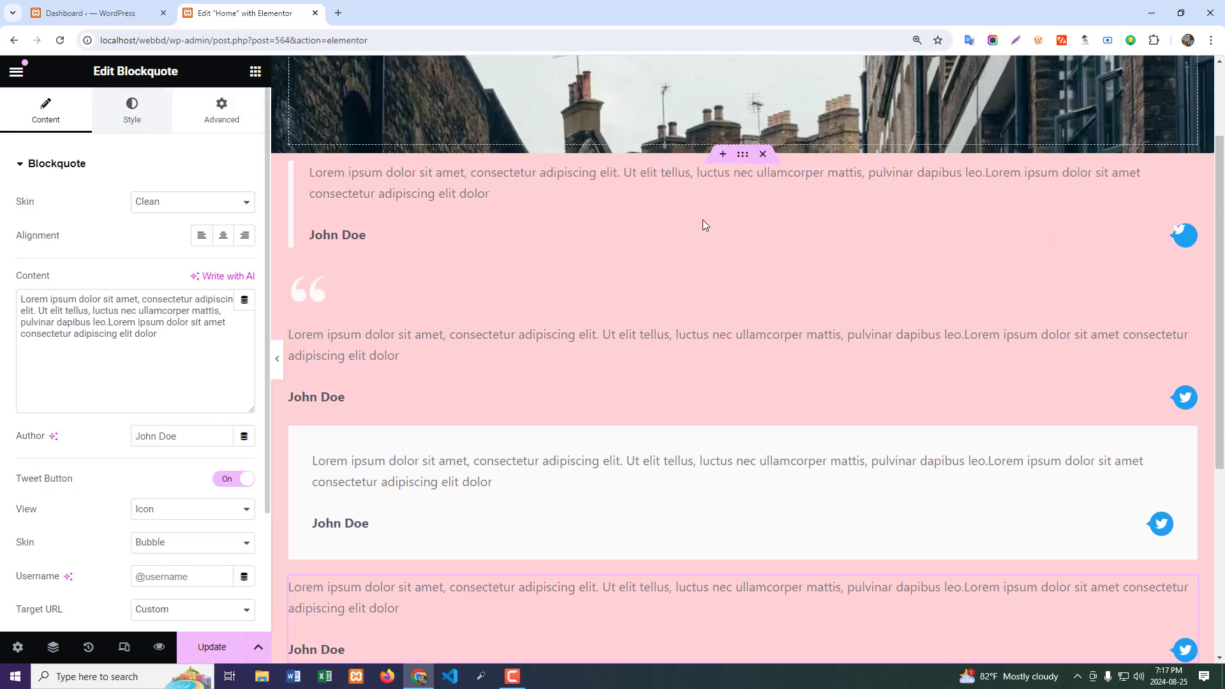
- Set the quote text color of the first, Border-skinned blockquote to black
click(947, 215)
click(132, 111)
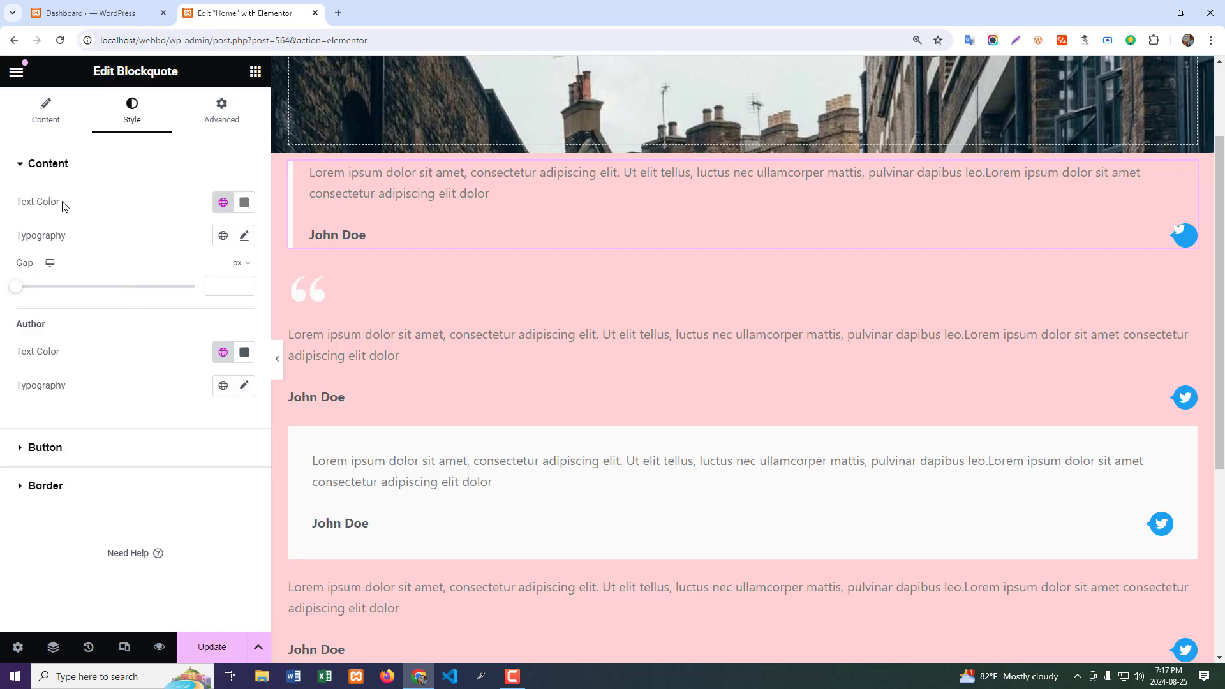
click(244, 203)
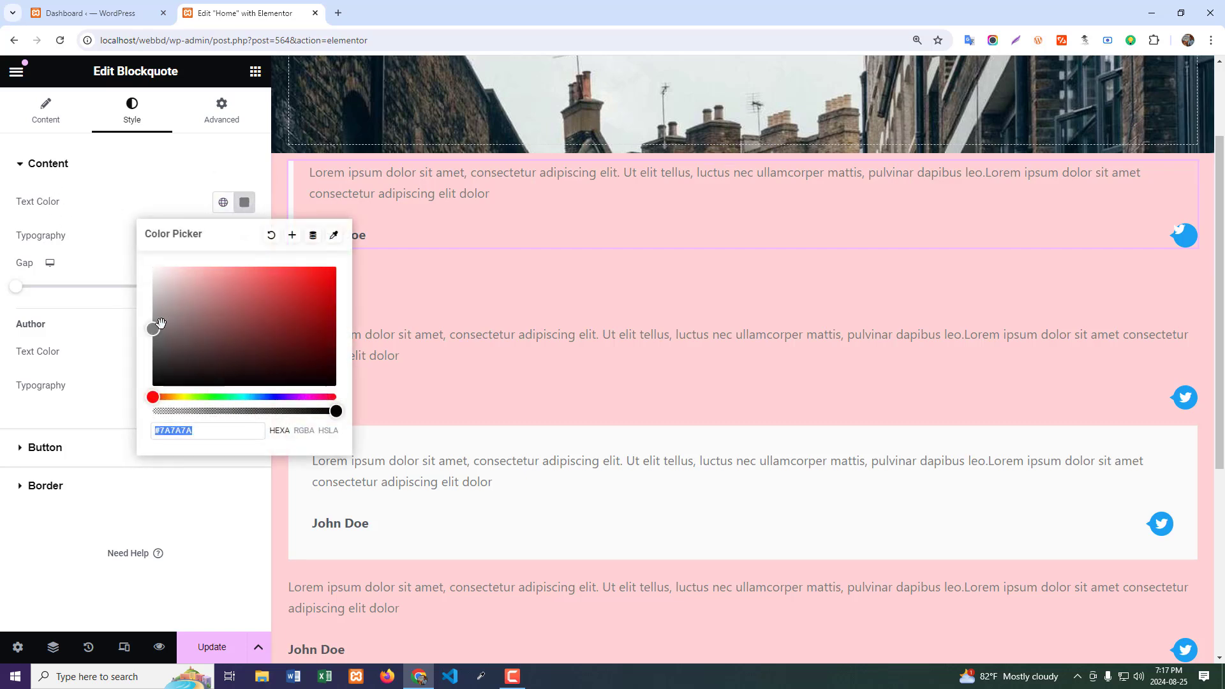
mouse_move(158, 326)
mouse_down()
mouse_move(234, 267)
mouse_move(131, 400)
mouse_up()
click(72, 233)
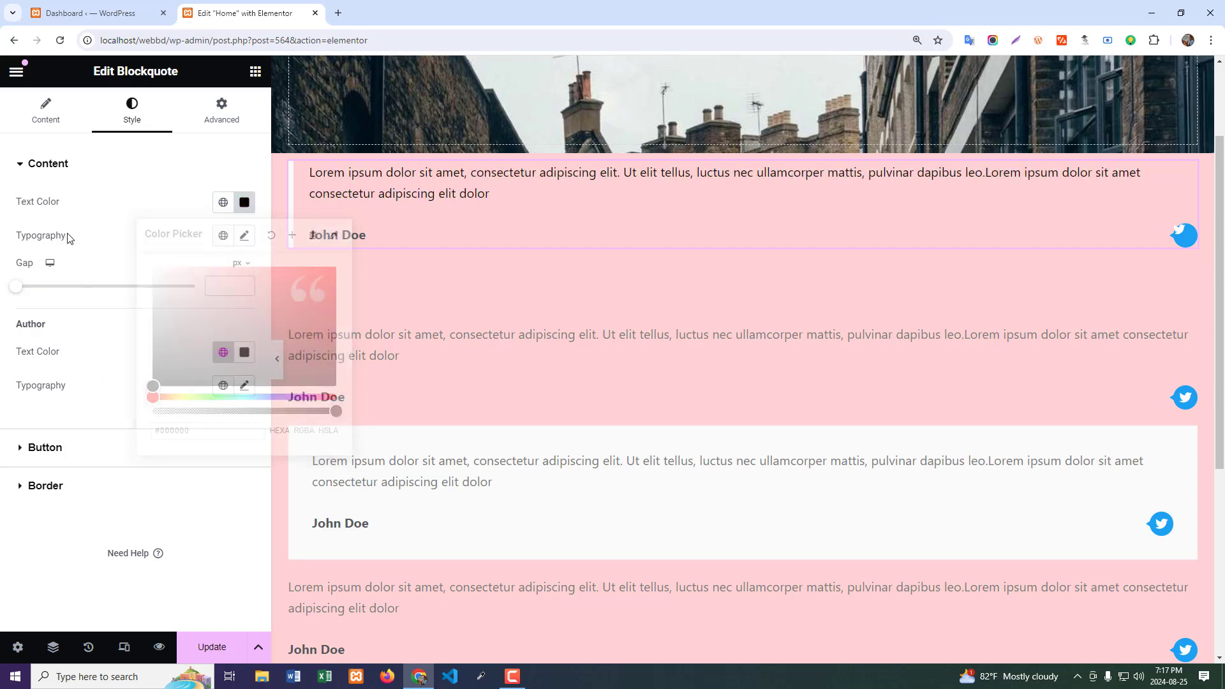
- Set the first blockquote's quote text size to 23 px and its content gap to 0 px, trying 30 px first
click(244, 236)
drag(30, 361, 47, 365)
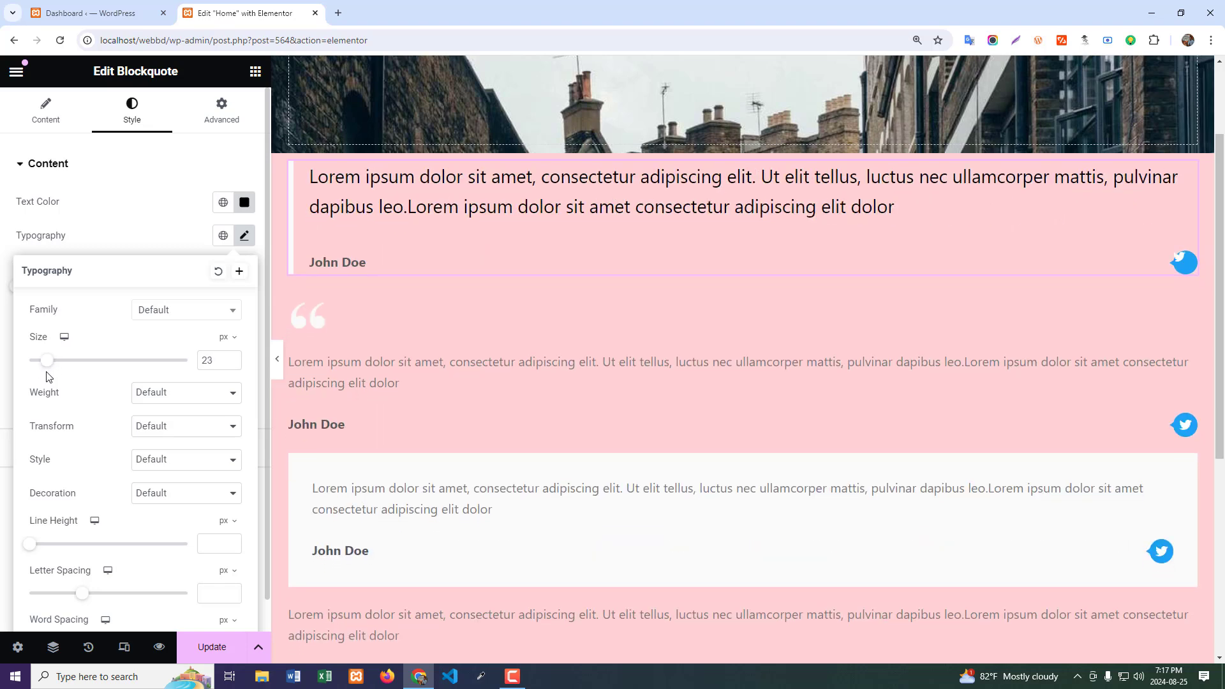
click(141, 235)
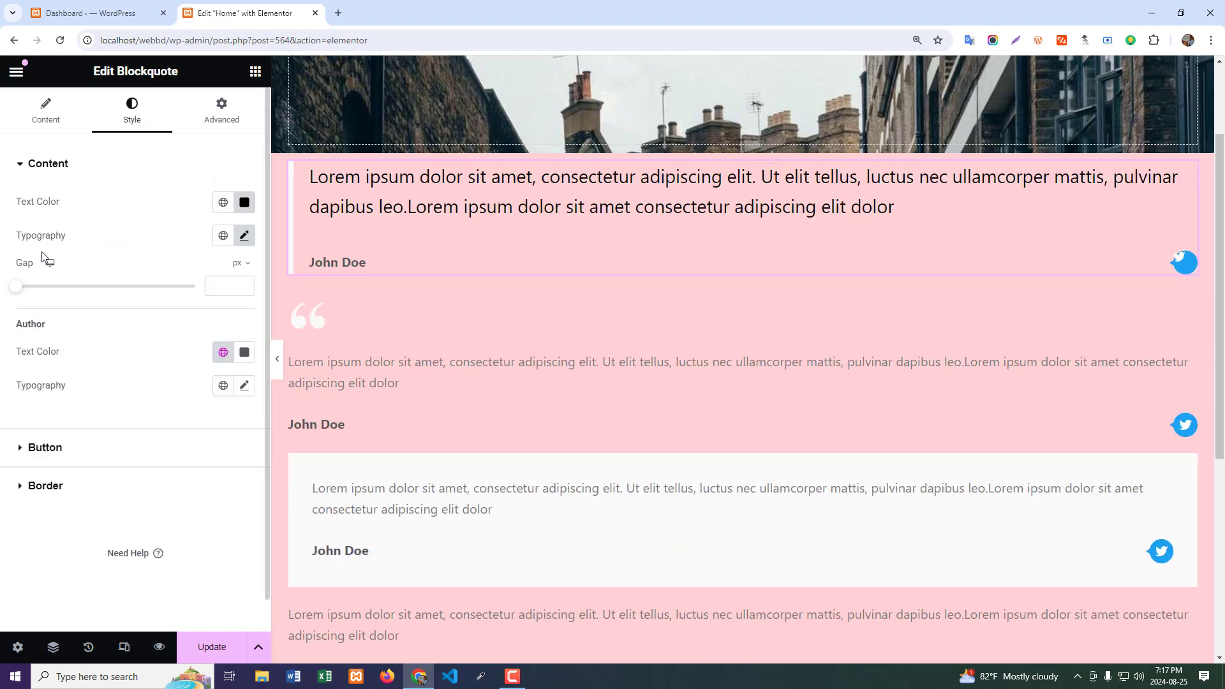
drag(13, 293, 69, 292)
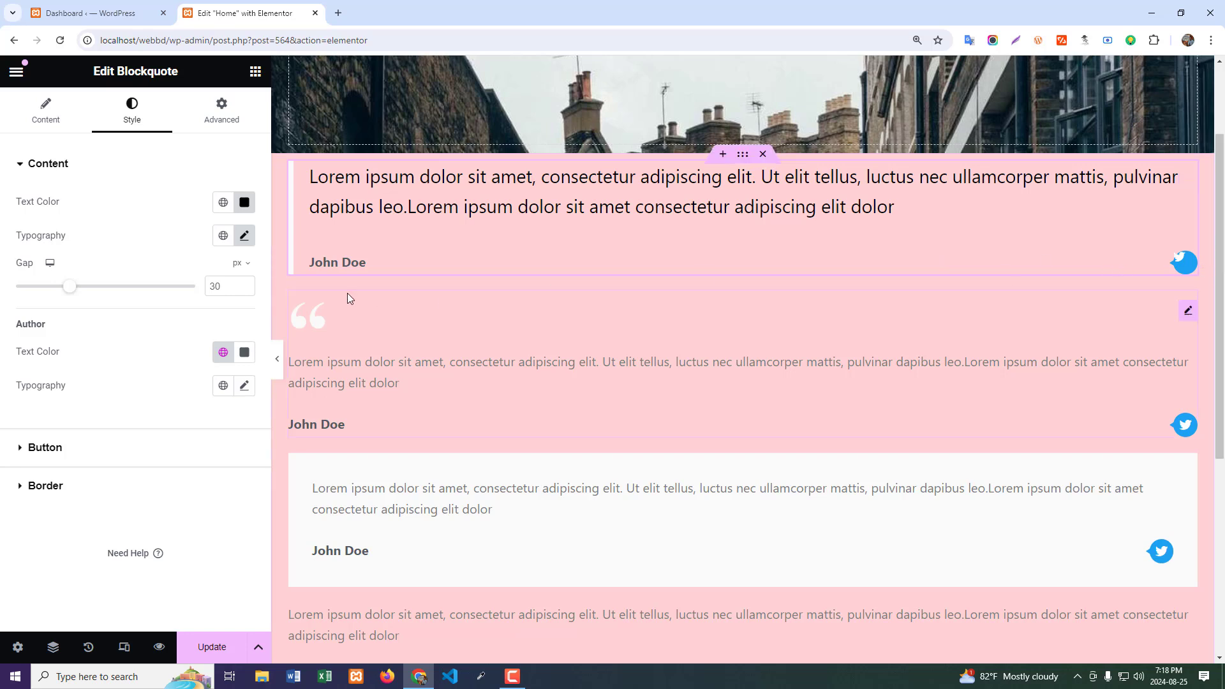
drag(69, 286, 3, 300)
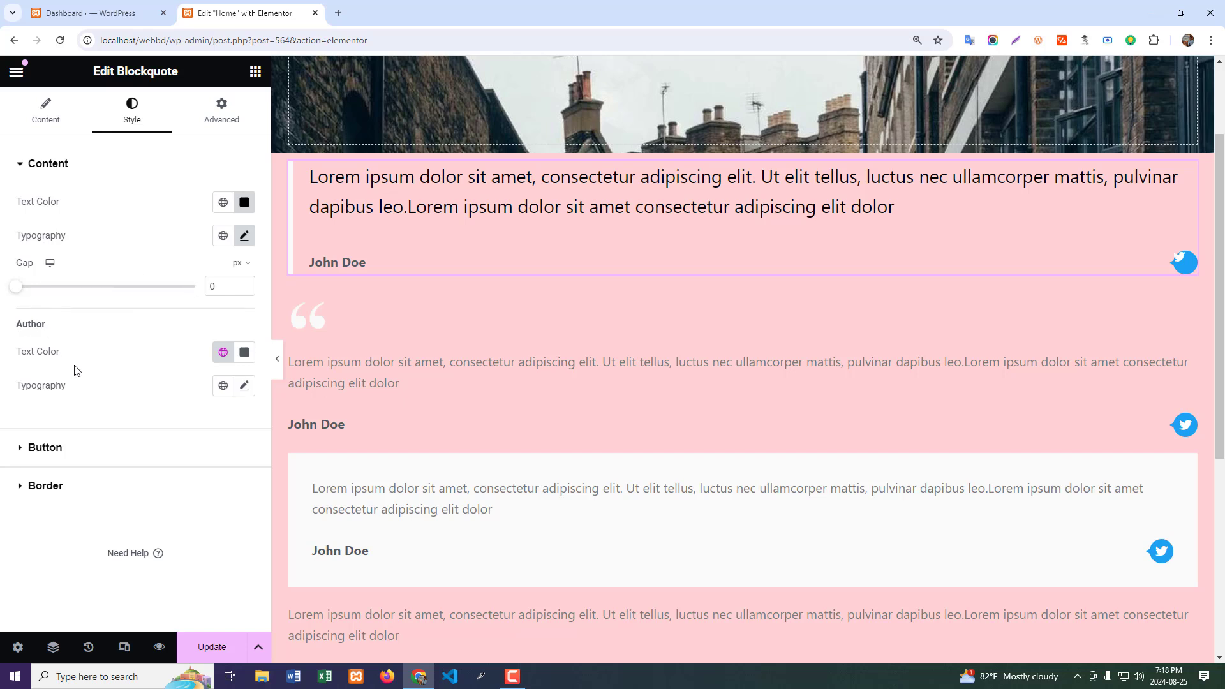
- Set the author text color of the first blockquote to white
click(245, 352)
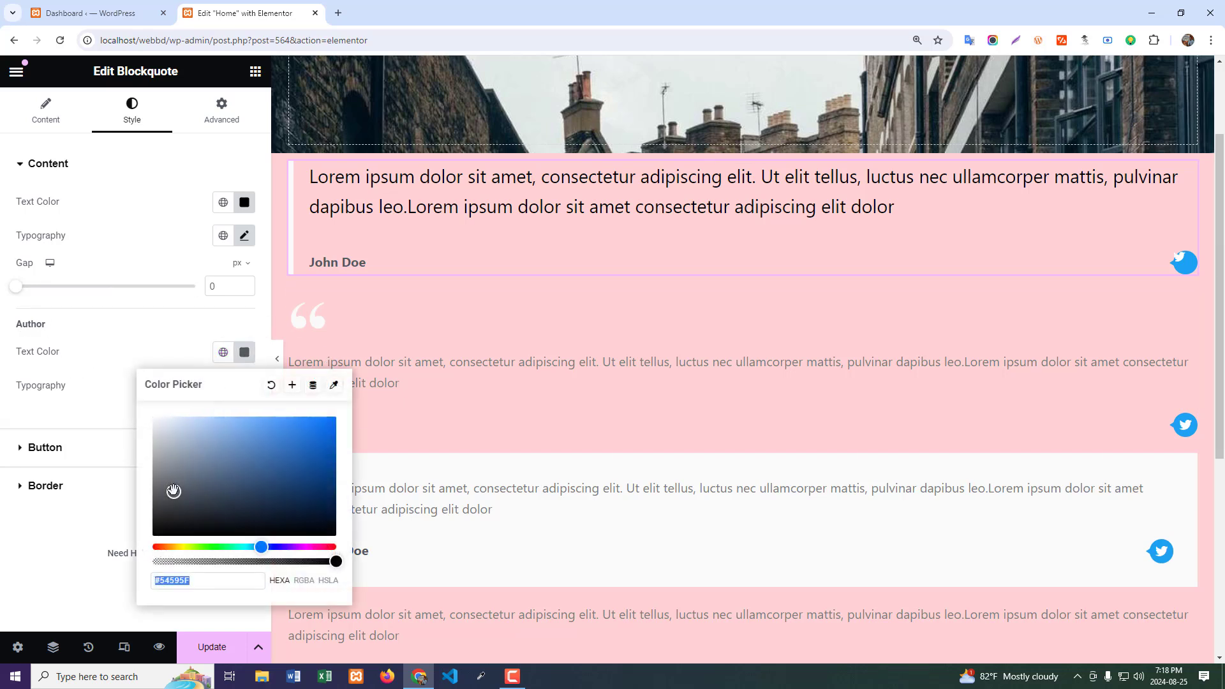
text(#D7D7D7)
drag(118, 412, 71, 377)
click(45, 345)
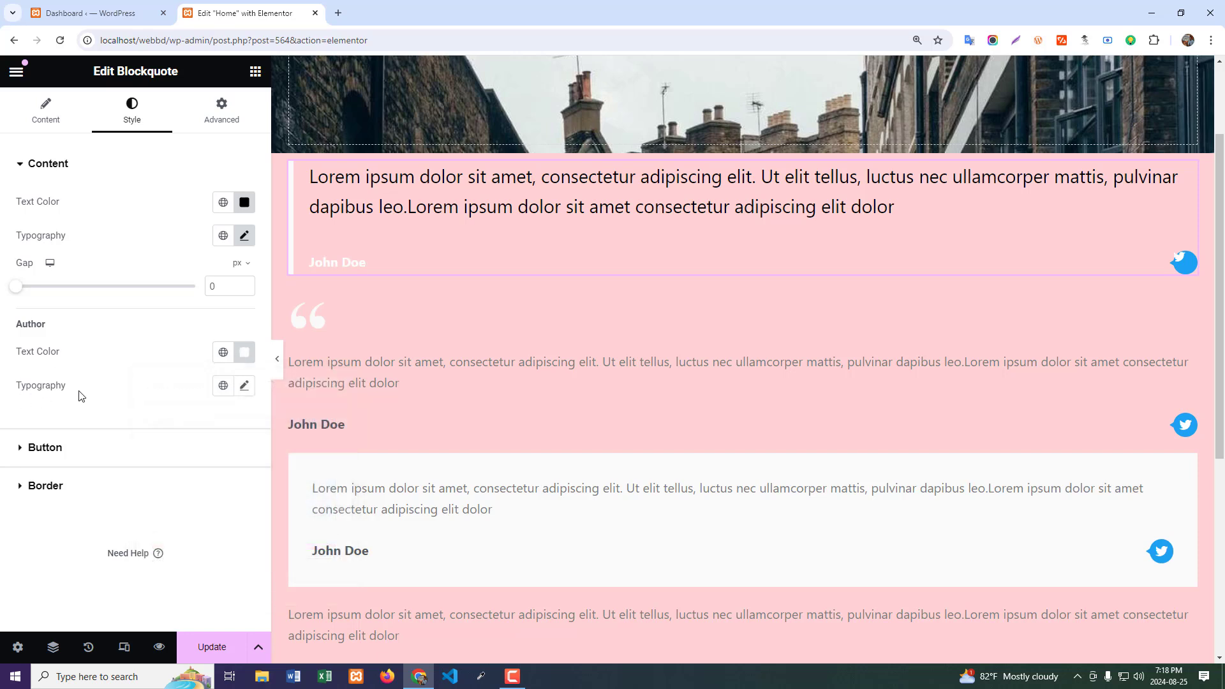
- Set the first blockquote's Tweet button size to 1.4 and reduce its border radius to square corners, trying 50 px first
click(45, 449)
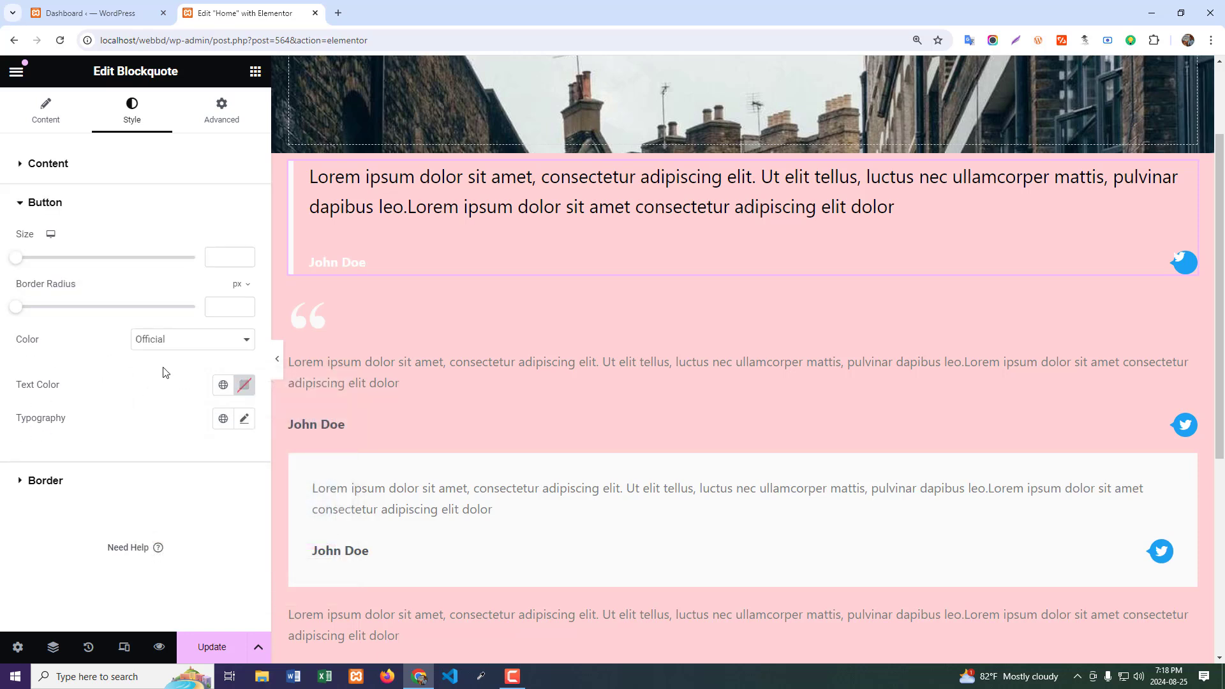
click(153, 347)
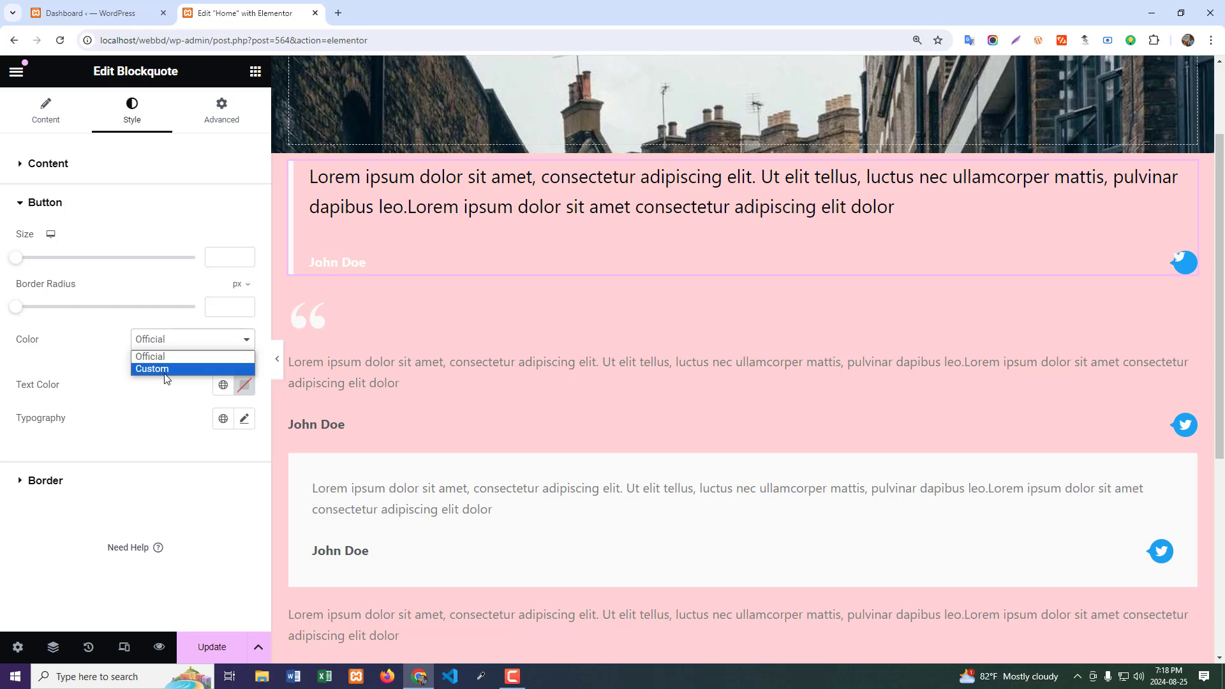
click(83, 335)
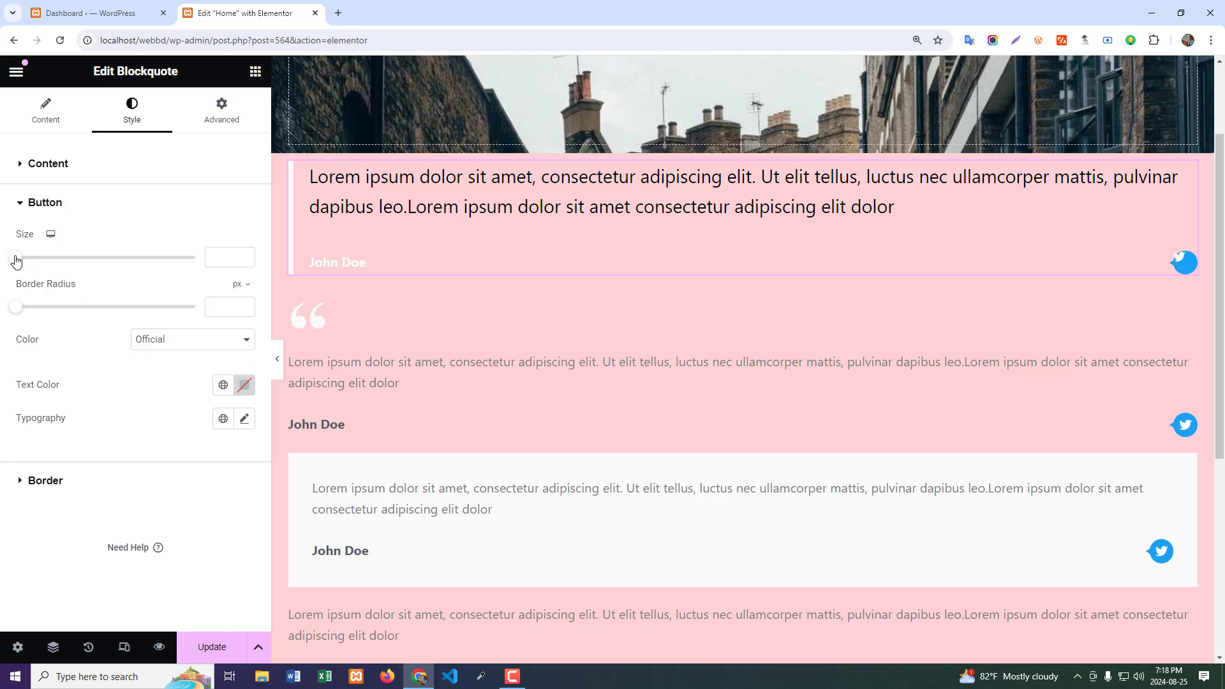
drag(16, 259, 123, 258)
drag(18, 309, 178, 317)
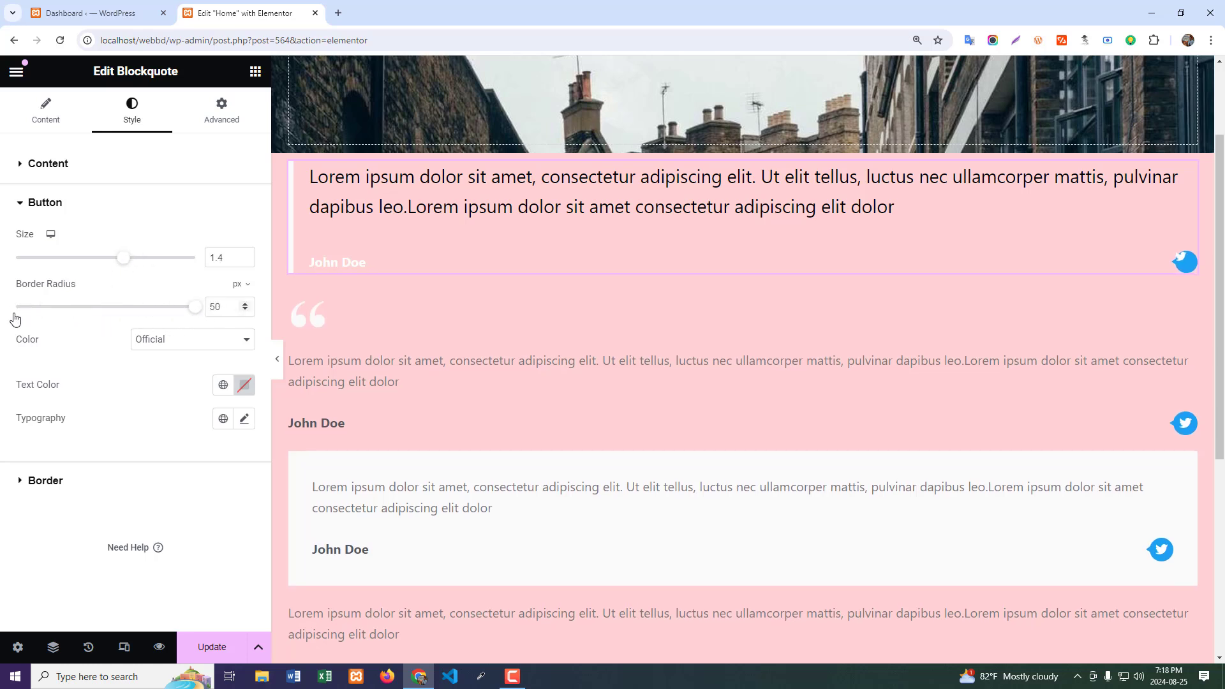
drag(15, 319, 5, 319)
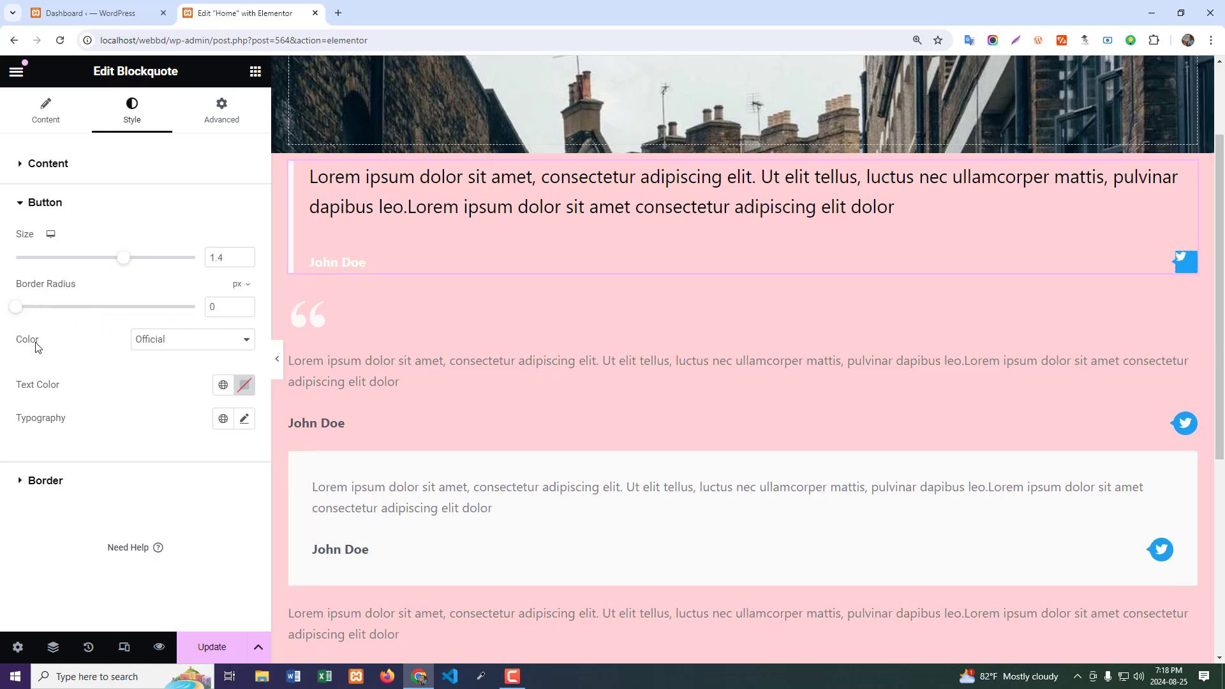
click(244, 385)
click(114, 382)
- Set the normal border color of the first blockquote to red, #FF0000
click(59, 481)
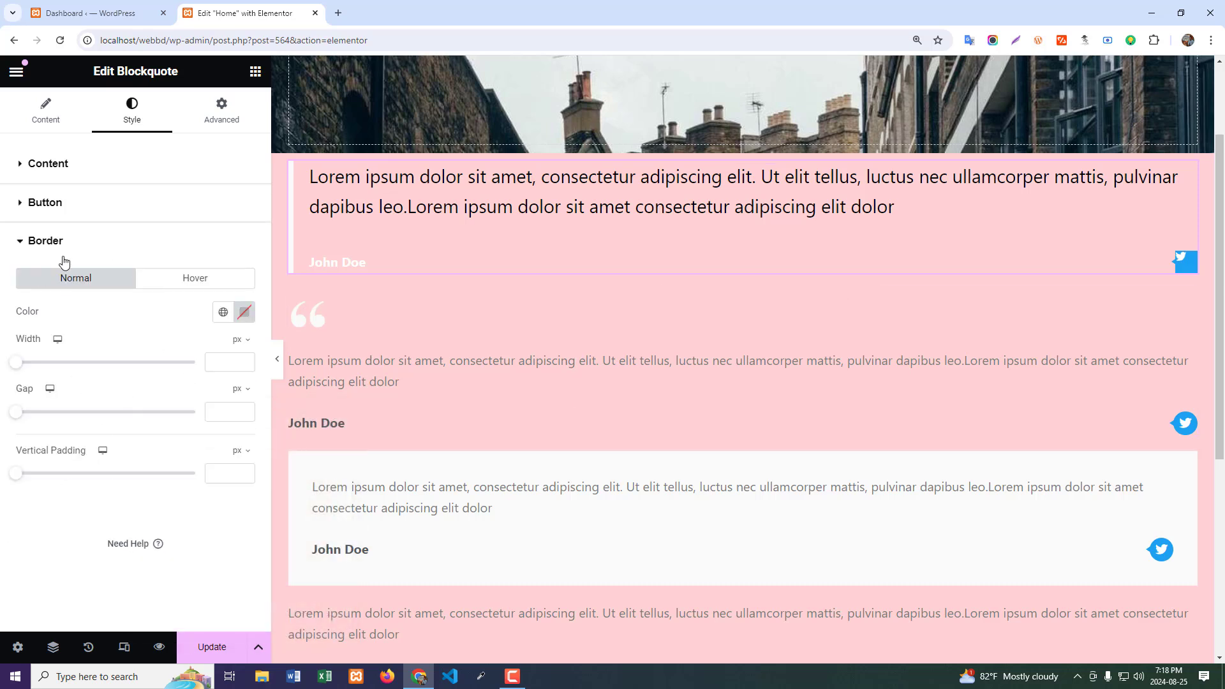
click(246, 318)
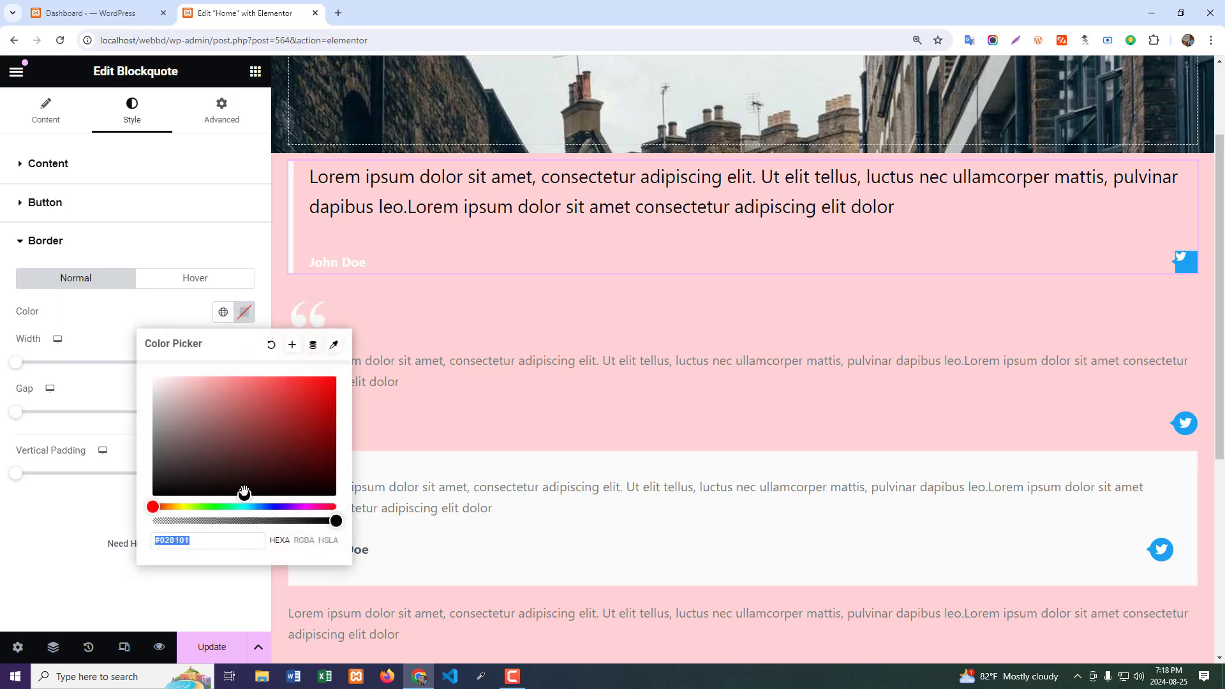
click(262, 375)
drag(265, 370, 349, 368)
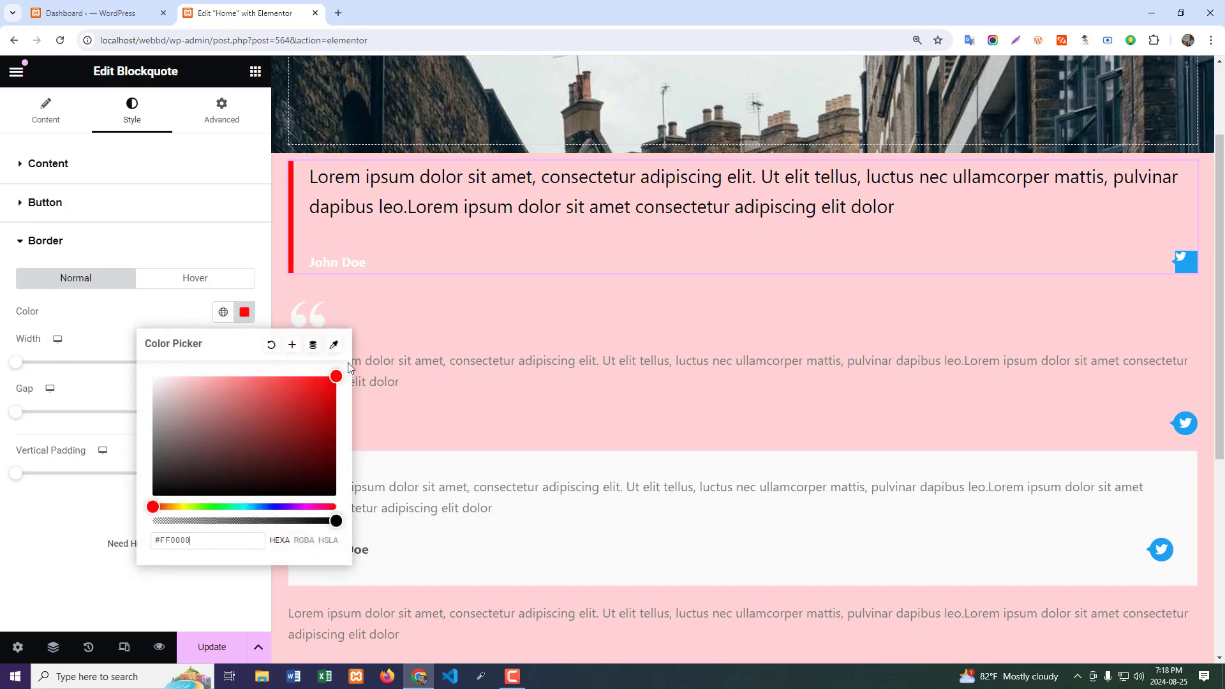
click(47, 332)
- Set the first blockquote's border width to 14 px, its gap to 23 px and its vertical padding to 16 px
drag(14, 363, 41, 372)
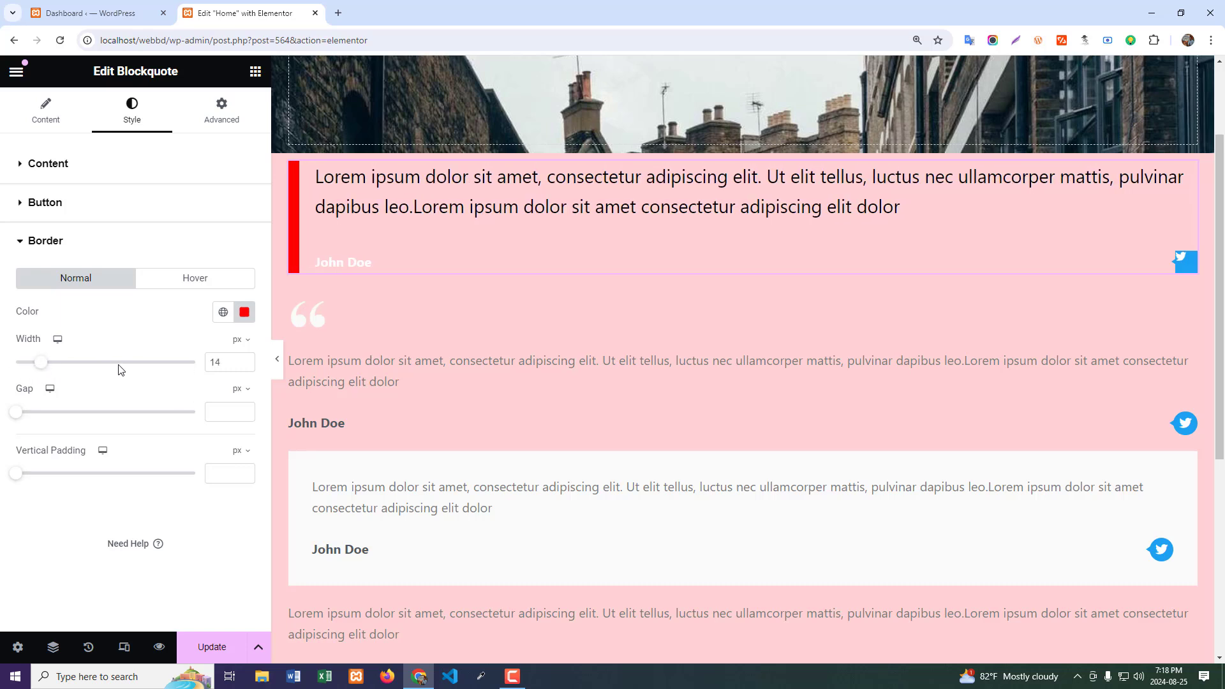
drag(18, 417, 60, 422)
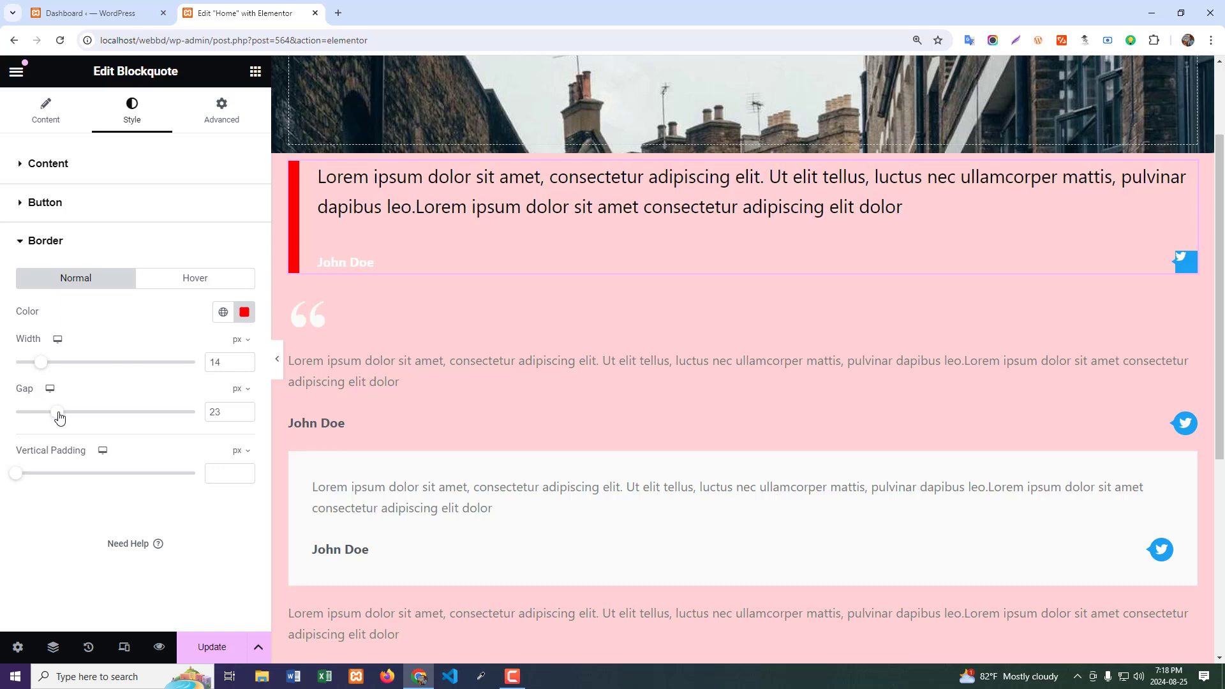
drag(14, 476, 43, 485)
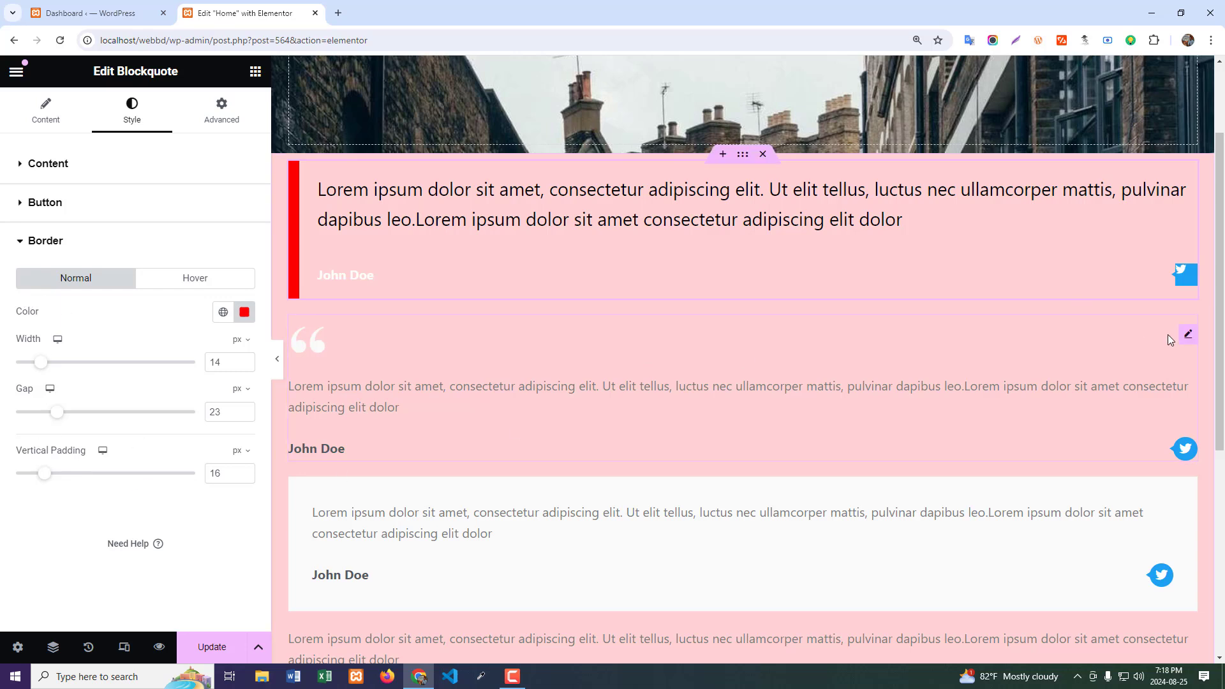
- Set the quote text color of the second, Quotation-skinned blockquote to near-black, #040404
click(1189, 334)
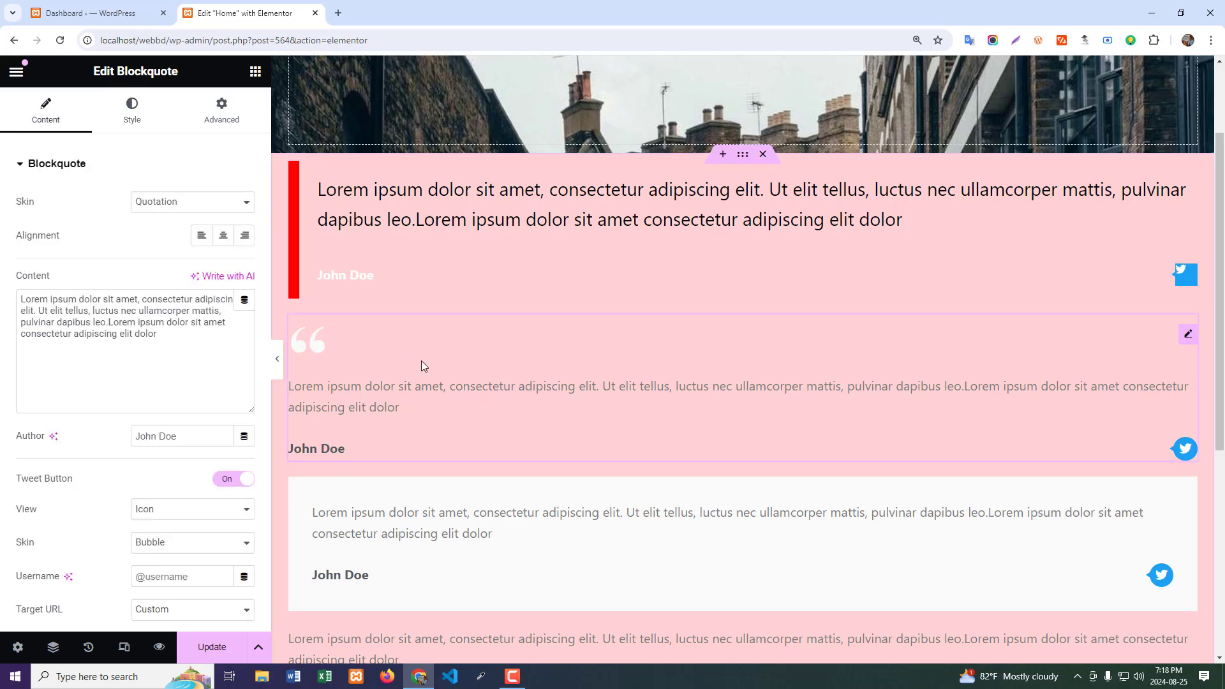
scroll(421, 366, down, 2)
click(142, 128)
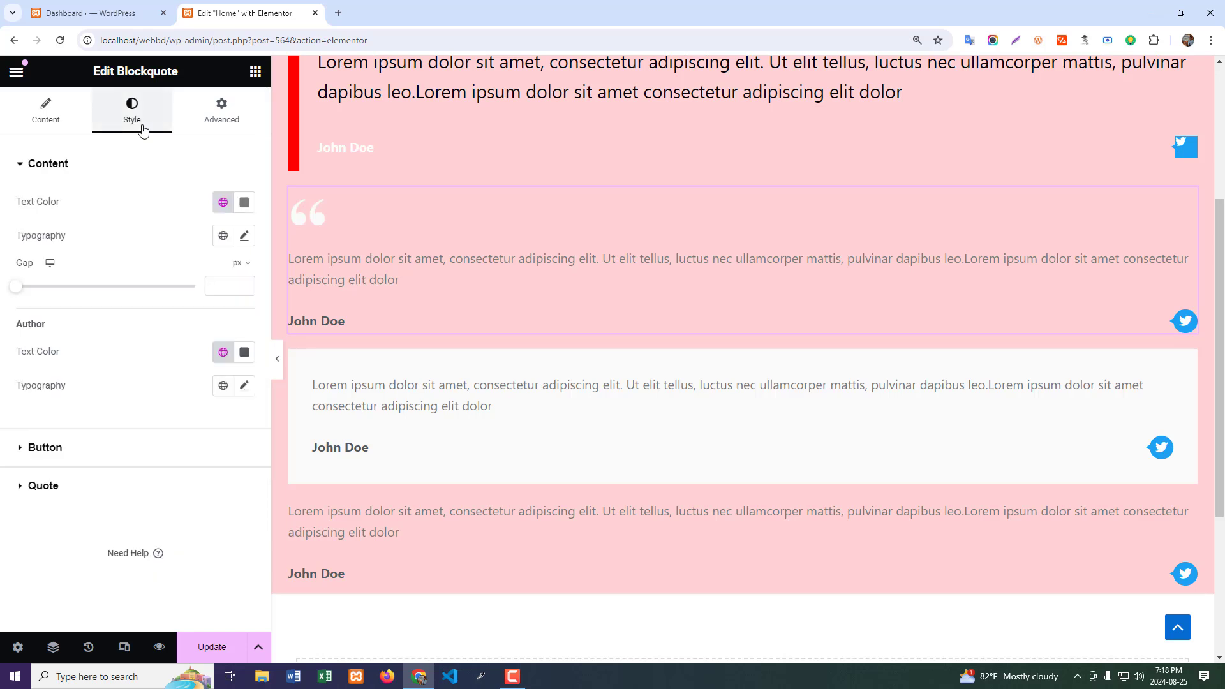
click(244, 202)
click(172, 344)
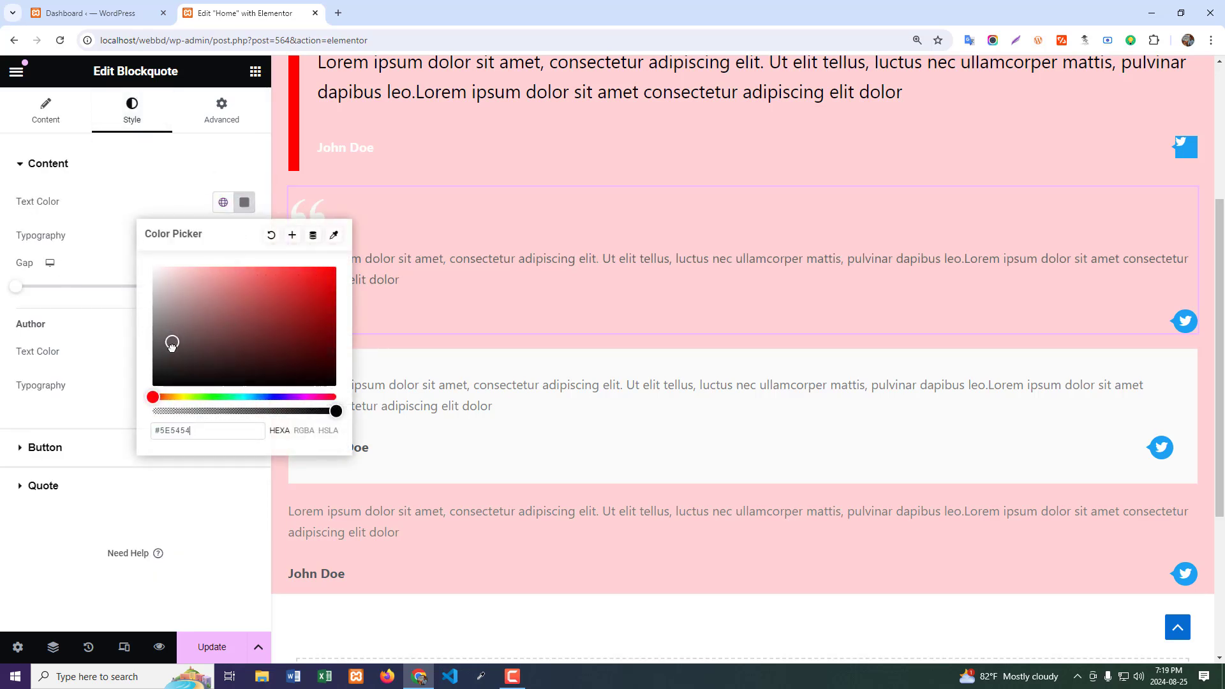
drag(171, 347, 153, 384)
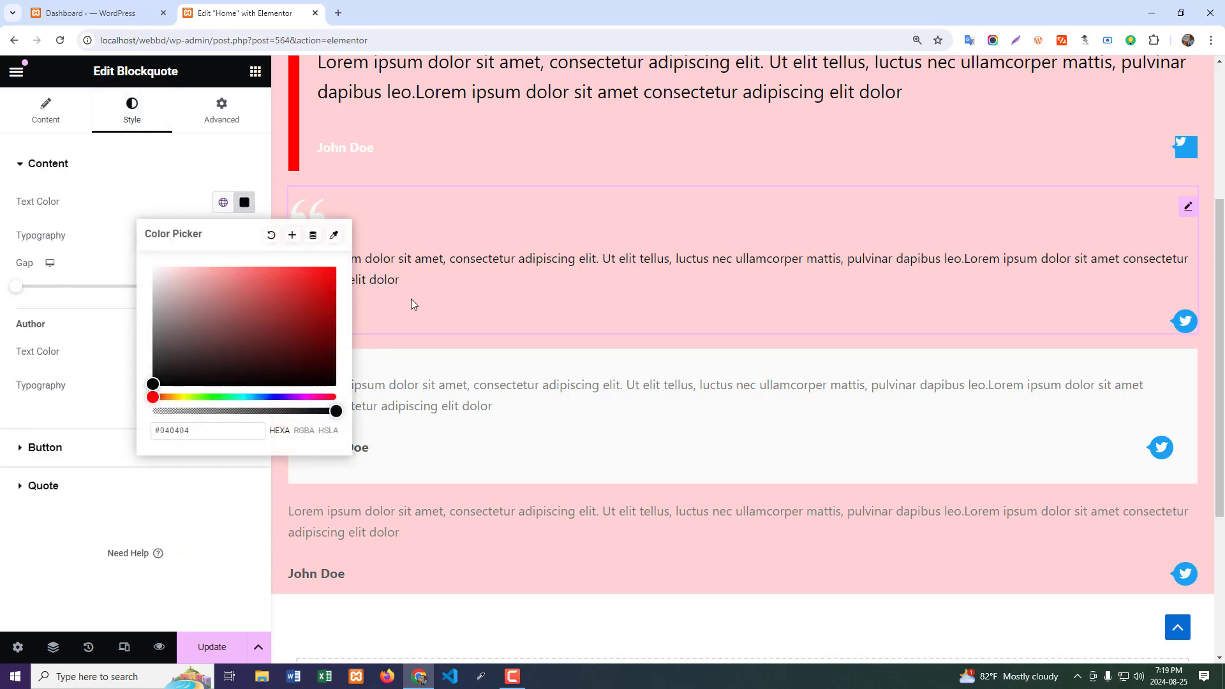
click(43, 316)
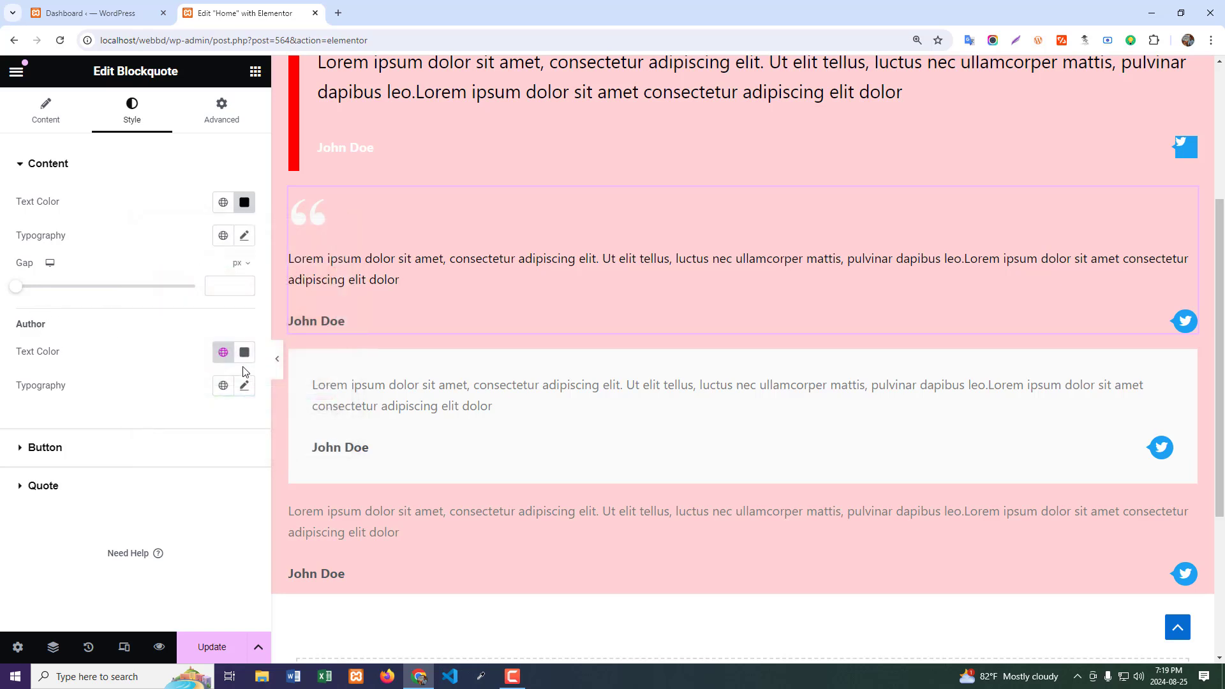
- Set the second blockquote's author text color to bright blue and its Tweet button size to 1.4
click(244, 353)
drag(177, 489, 328, 416)
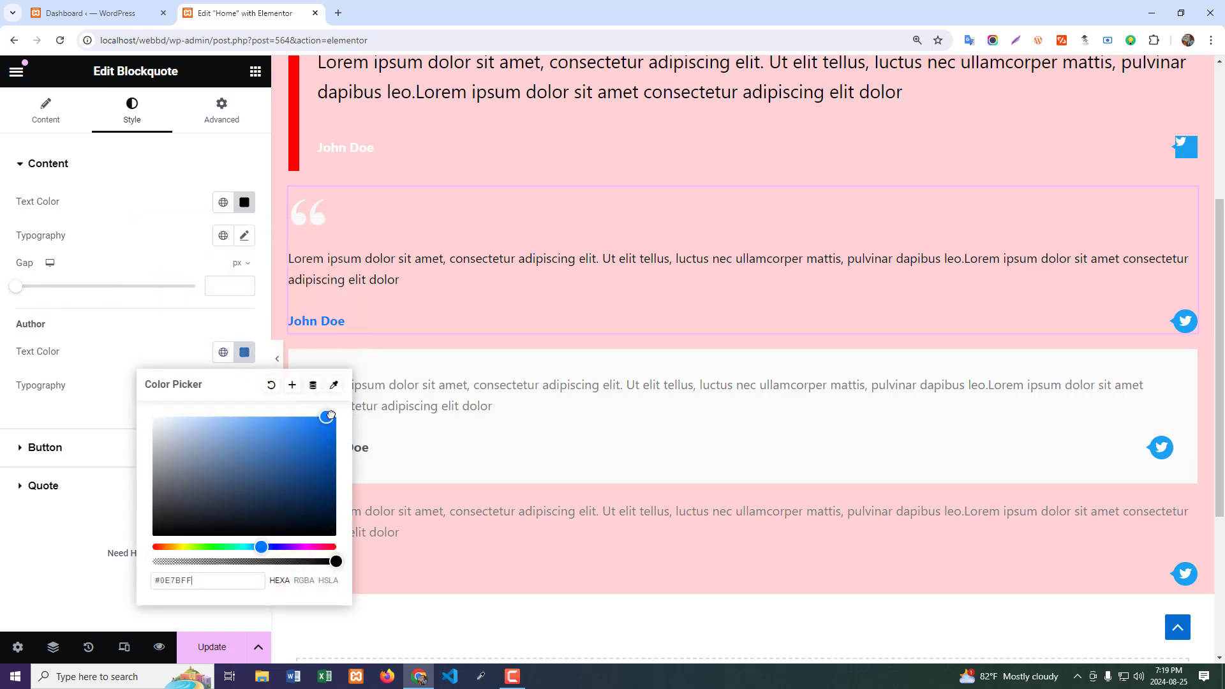
click(76, 397)
click(51, 458)
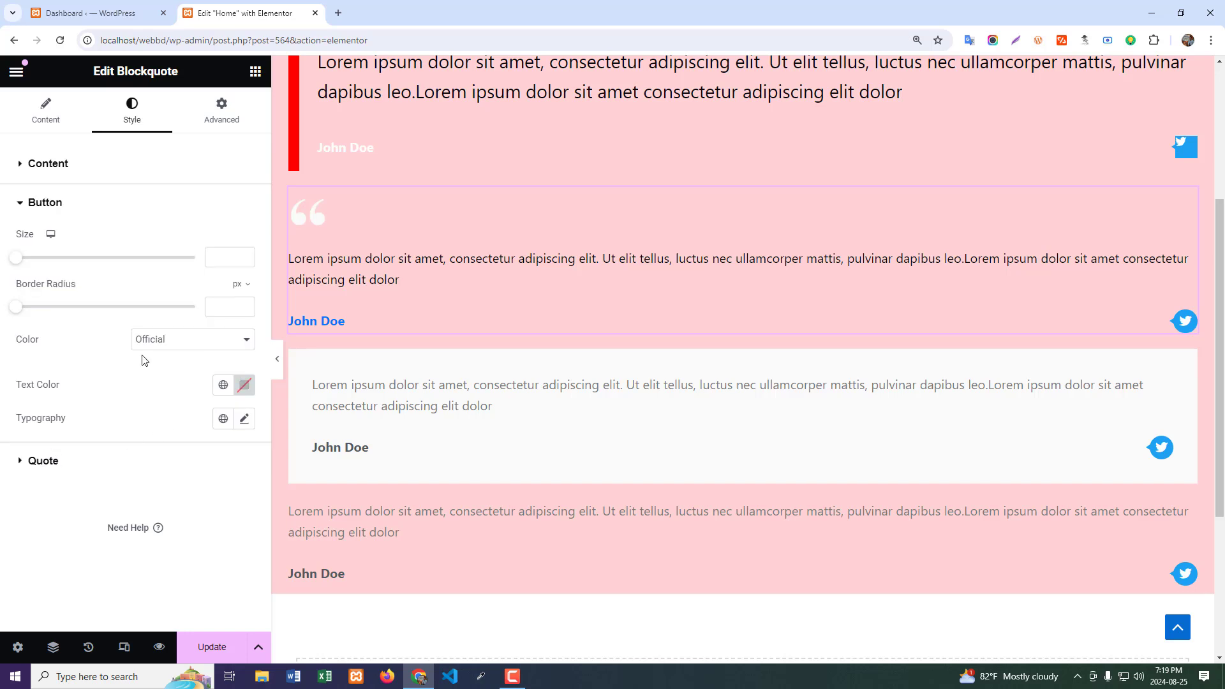
drag(15, 258, 133, 266)
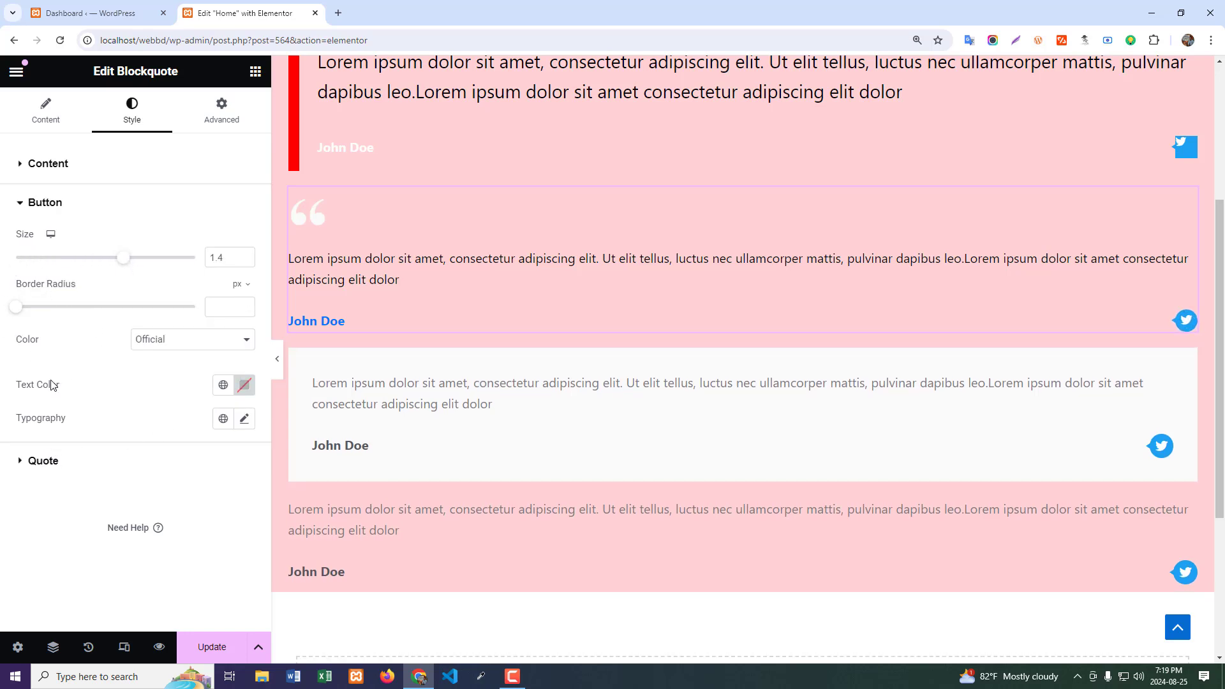
- Color the quotation mark of the second blockquote red, #FF0505
click(57, 464)
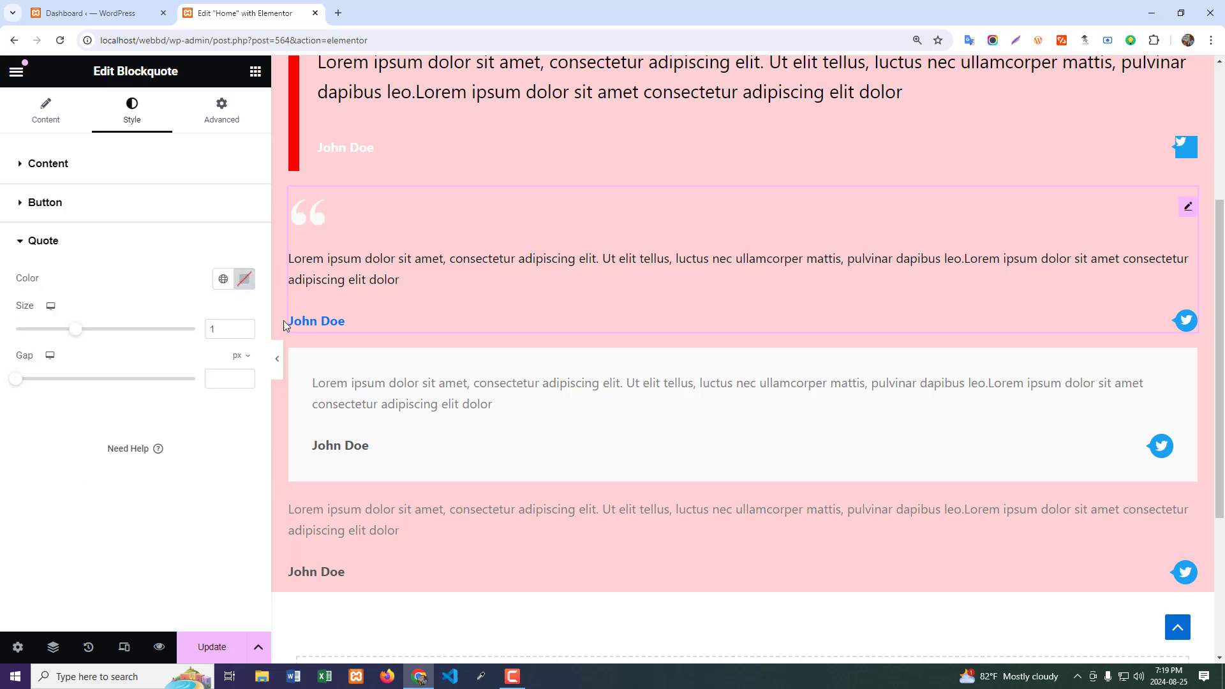
click(244, 281)
drag(245, 462, 334, 313)
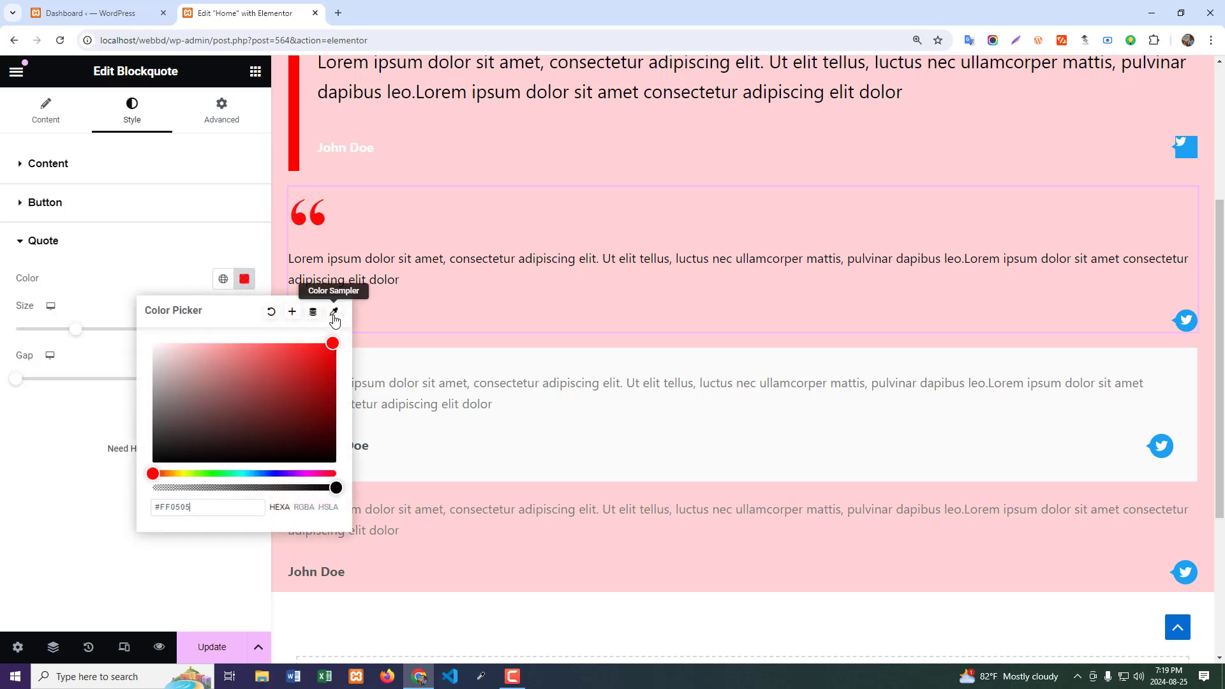
click(57, 463)
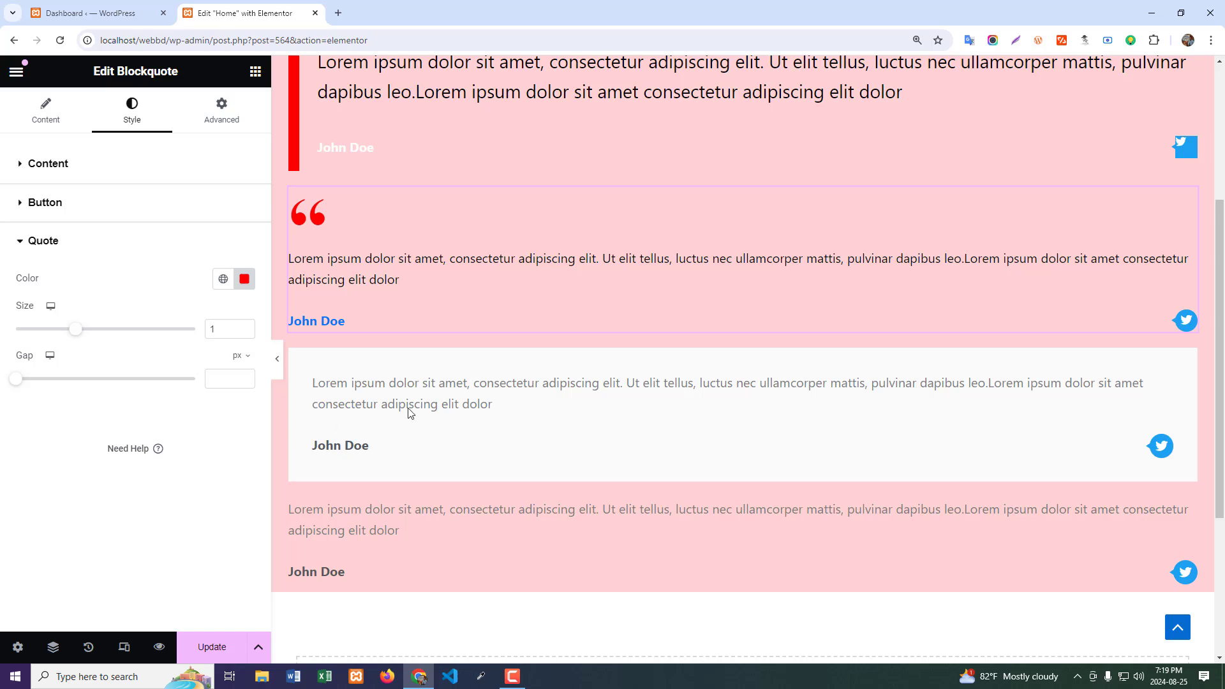
- Set the box background color of the third, boxed blockquote to mustard yellow
mouse_move(556, 391)
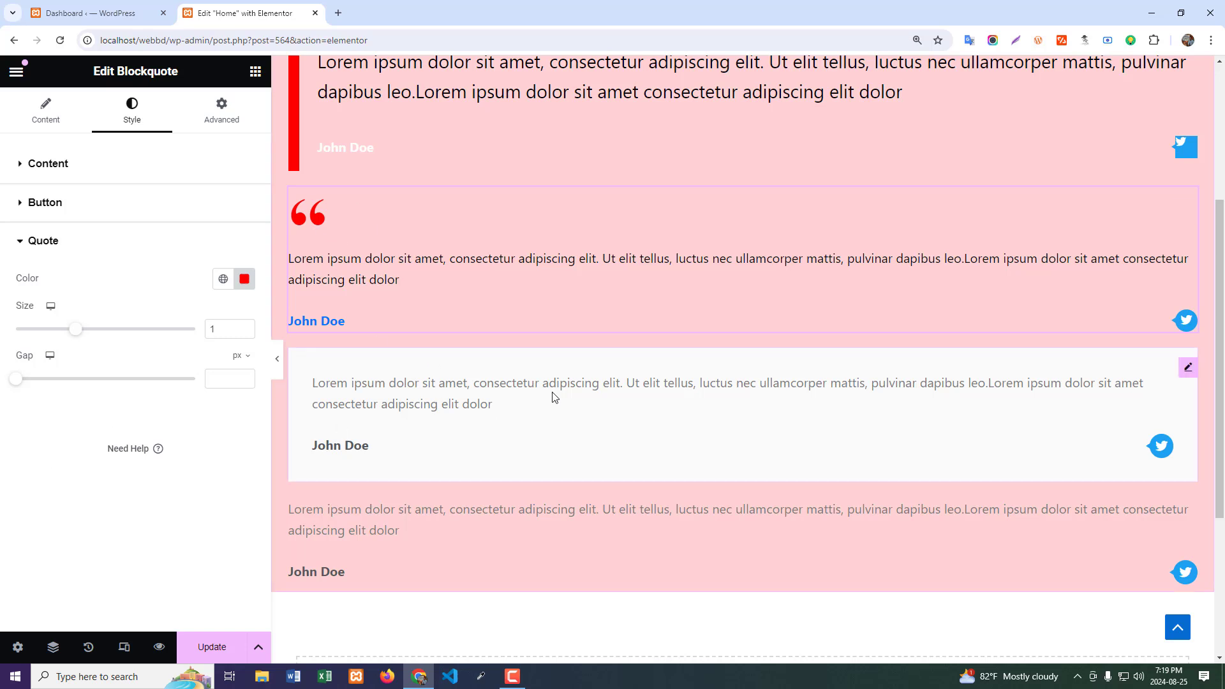
click(1187, 369)
click(148, 113)
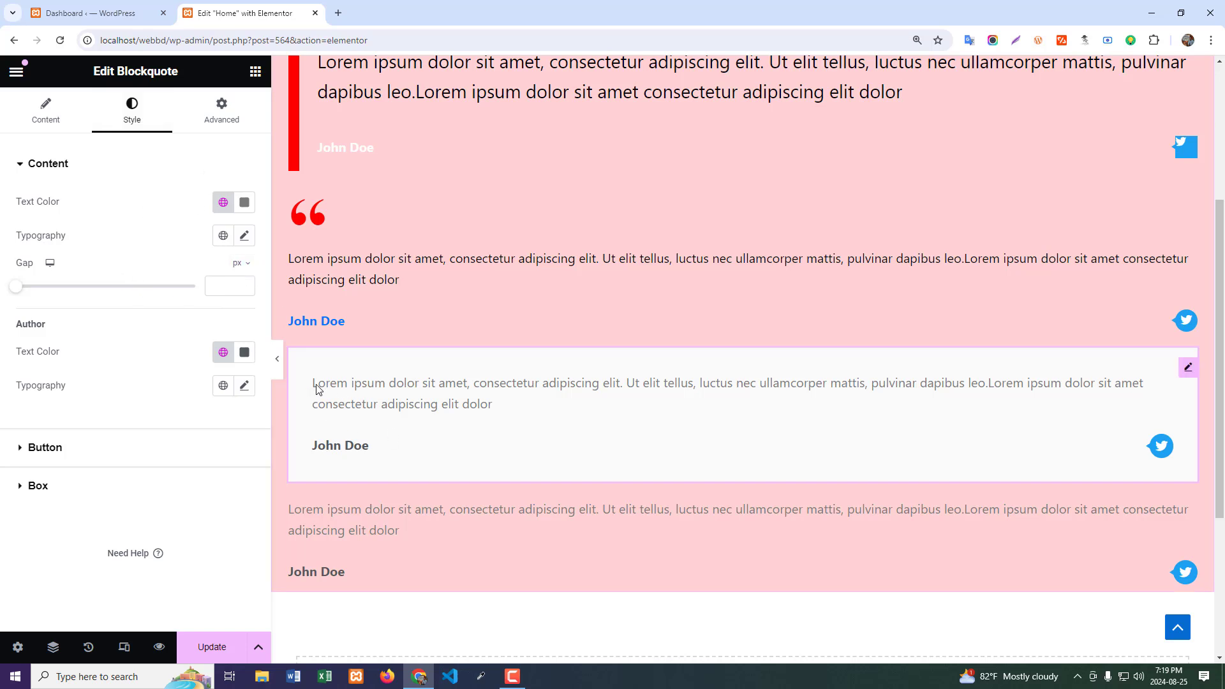
click(39, 487)
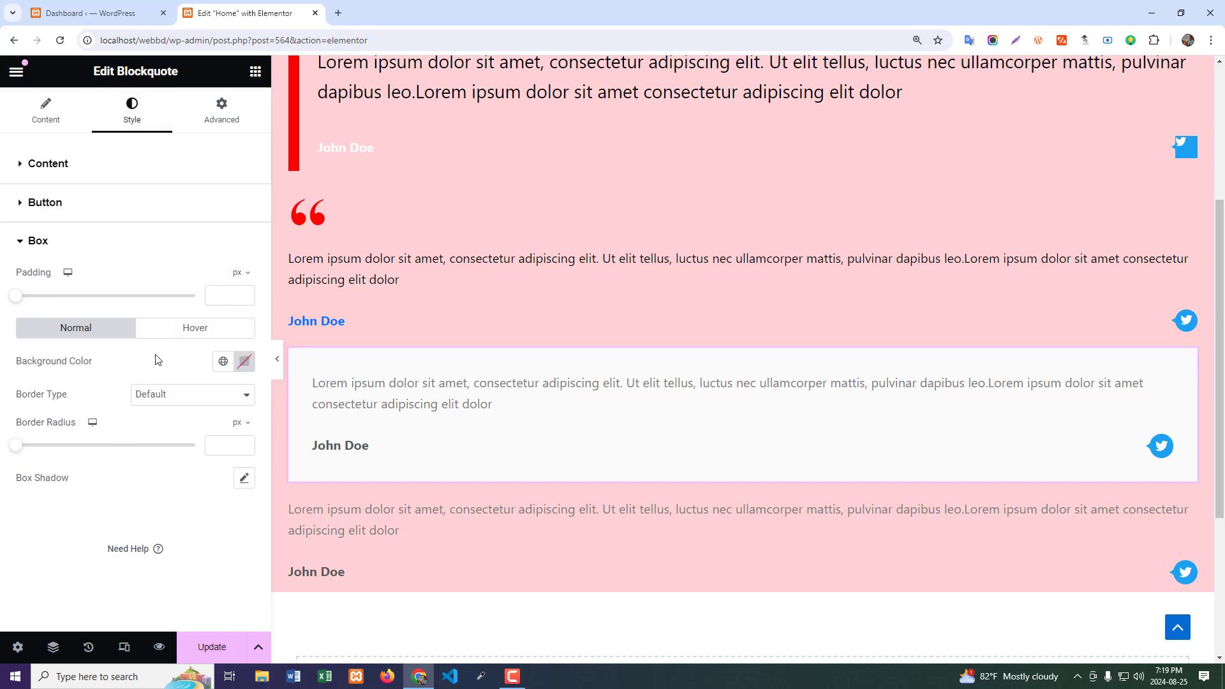
click(244, 361)
drag(244, 542, 299, 442)
drag(152, 557, 178, 557)
click(65, 552)
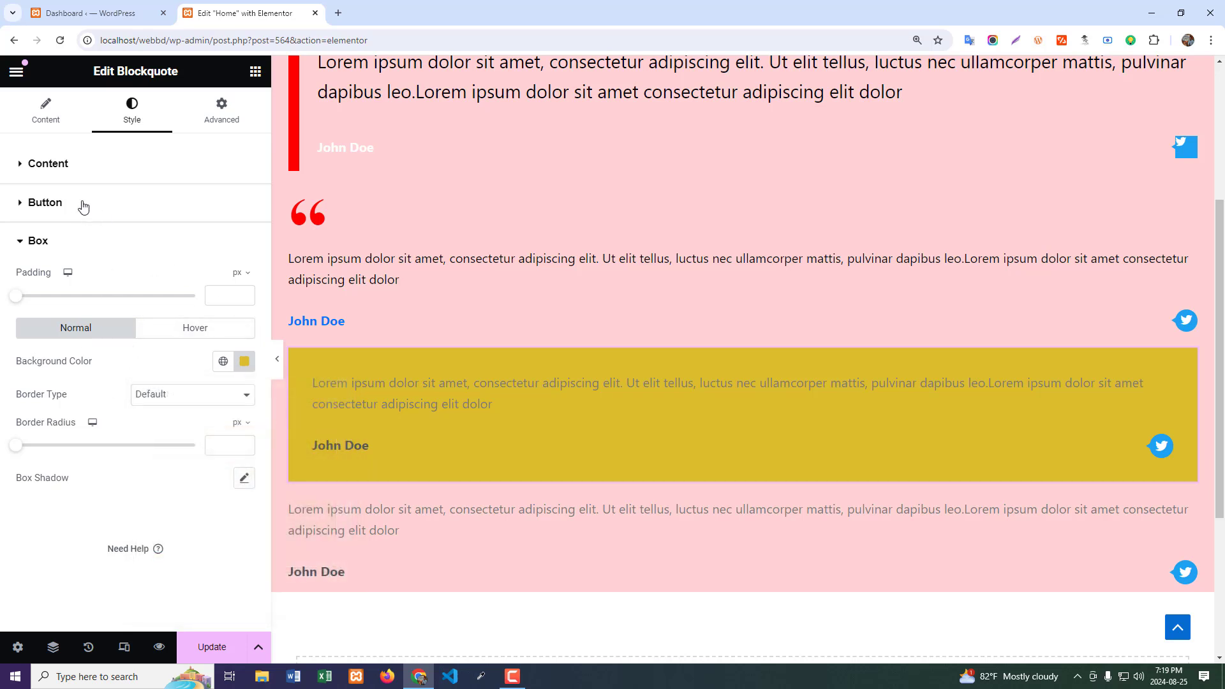
- Set the quote text color of the third blockquote to white, #FFFFFF
click(87, 166)
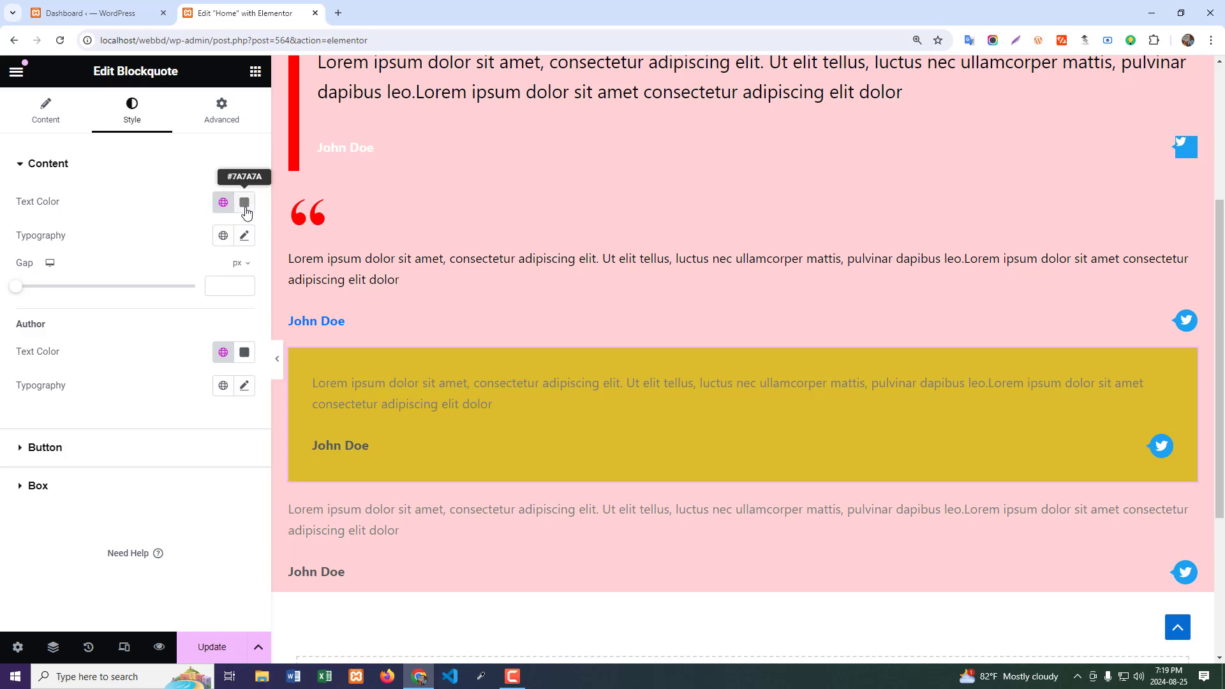
click(244, 202)
drag(206, 342, 140, 263)
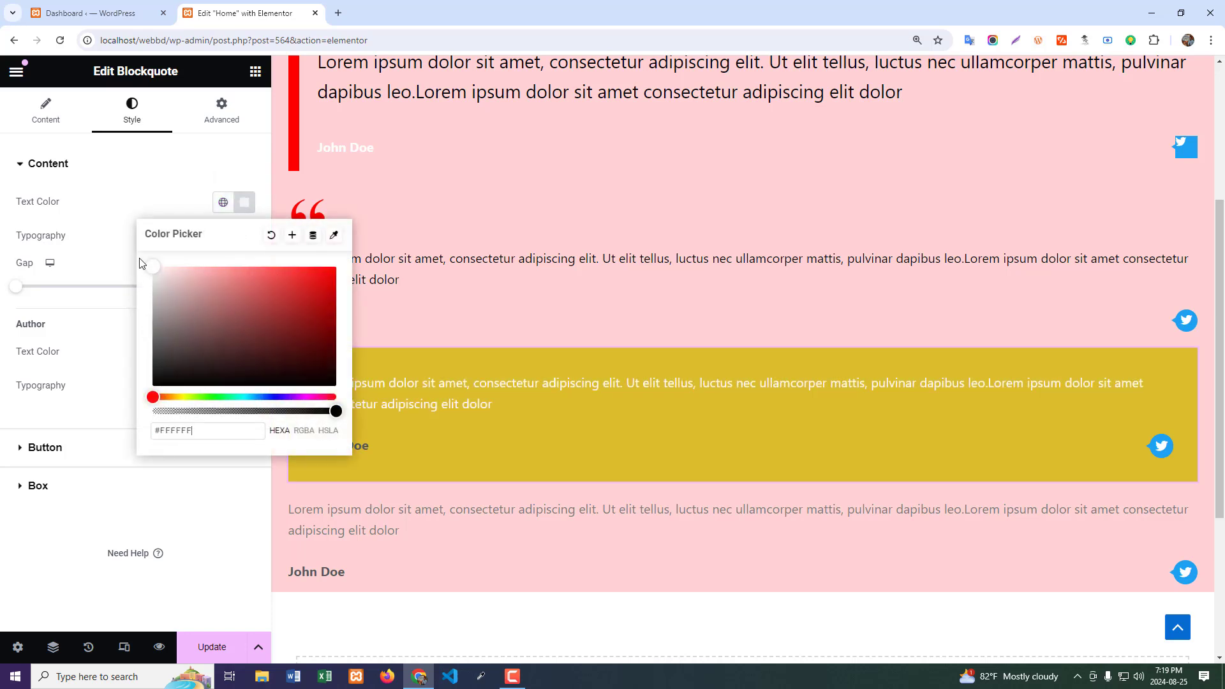
click(25, 540)
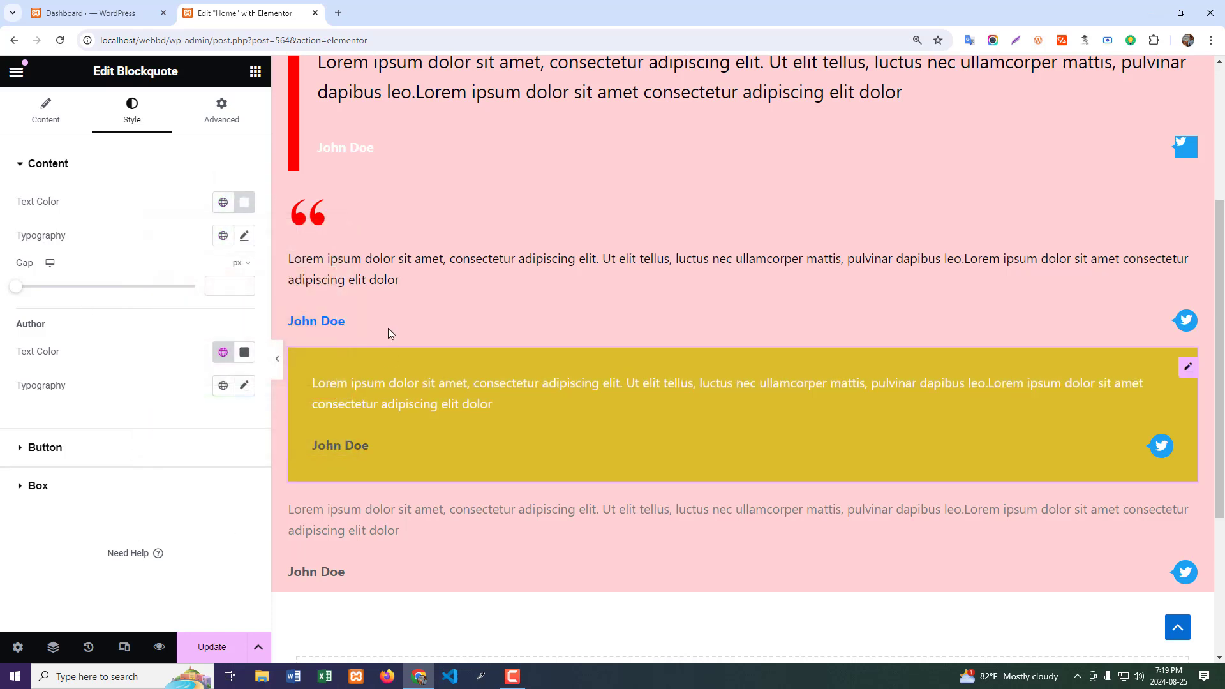
- Open the style settings of the fourth, Clean-skinned blockquote
scroll(472, 255, up, 3)
scroll(495, 476, down, 5)
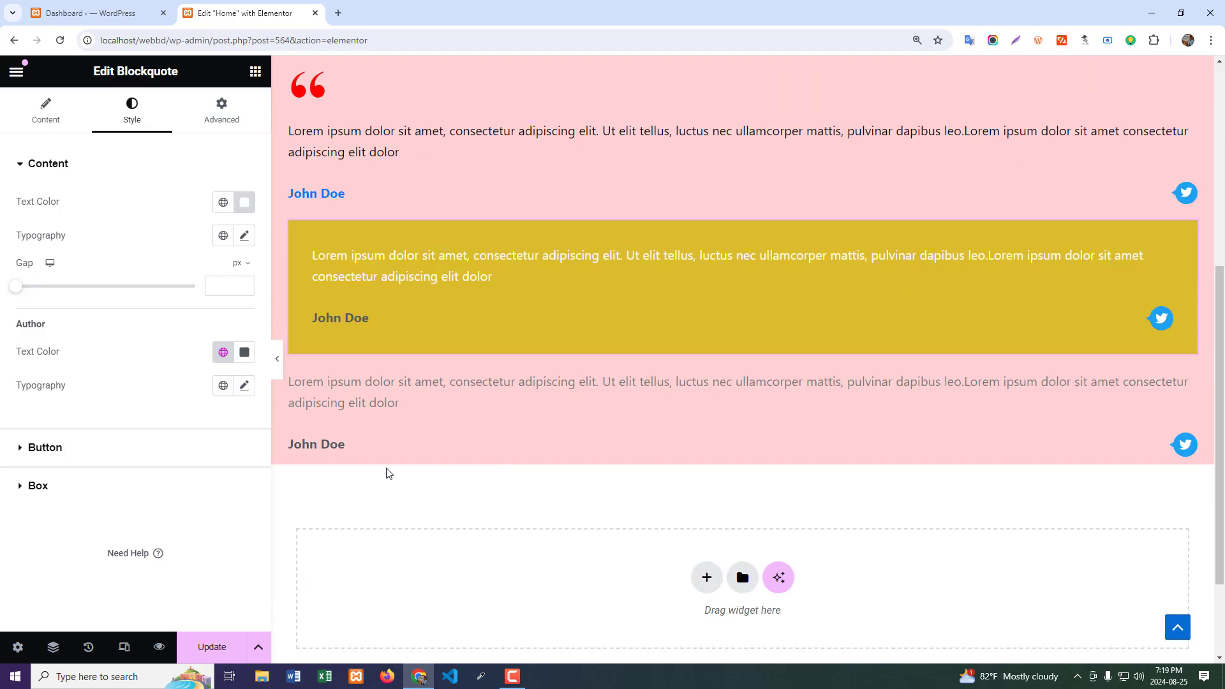
click(1187, 392)
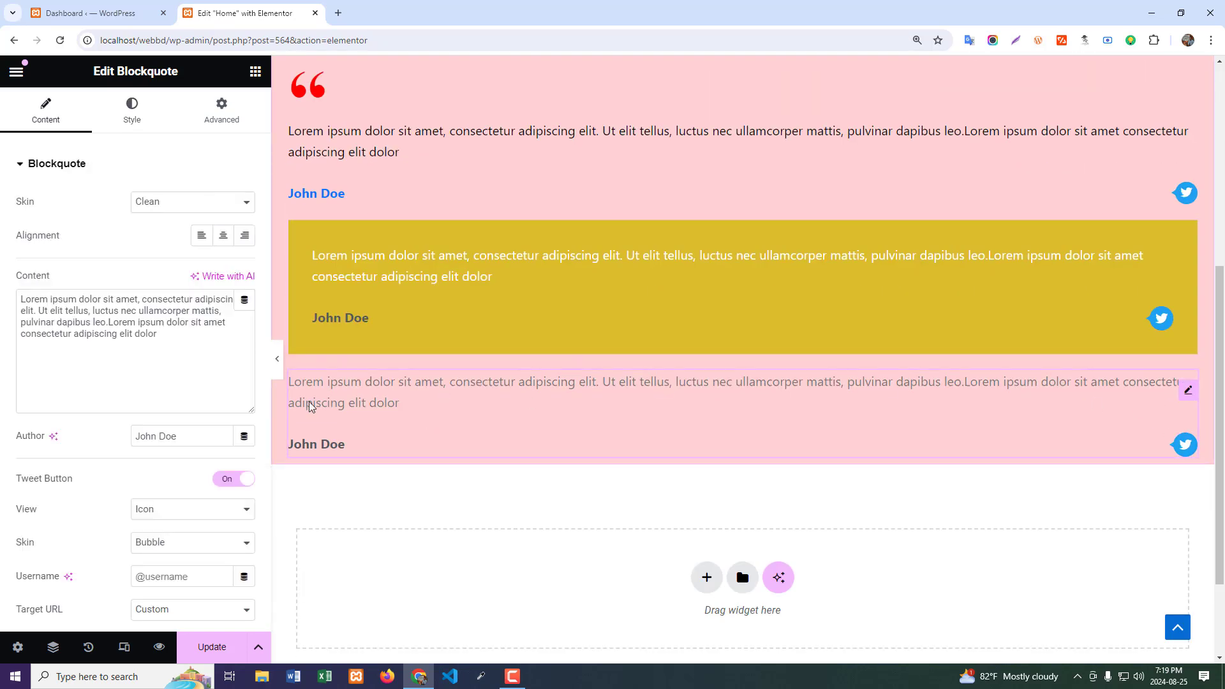
click(128, 125)
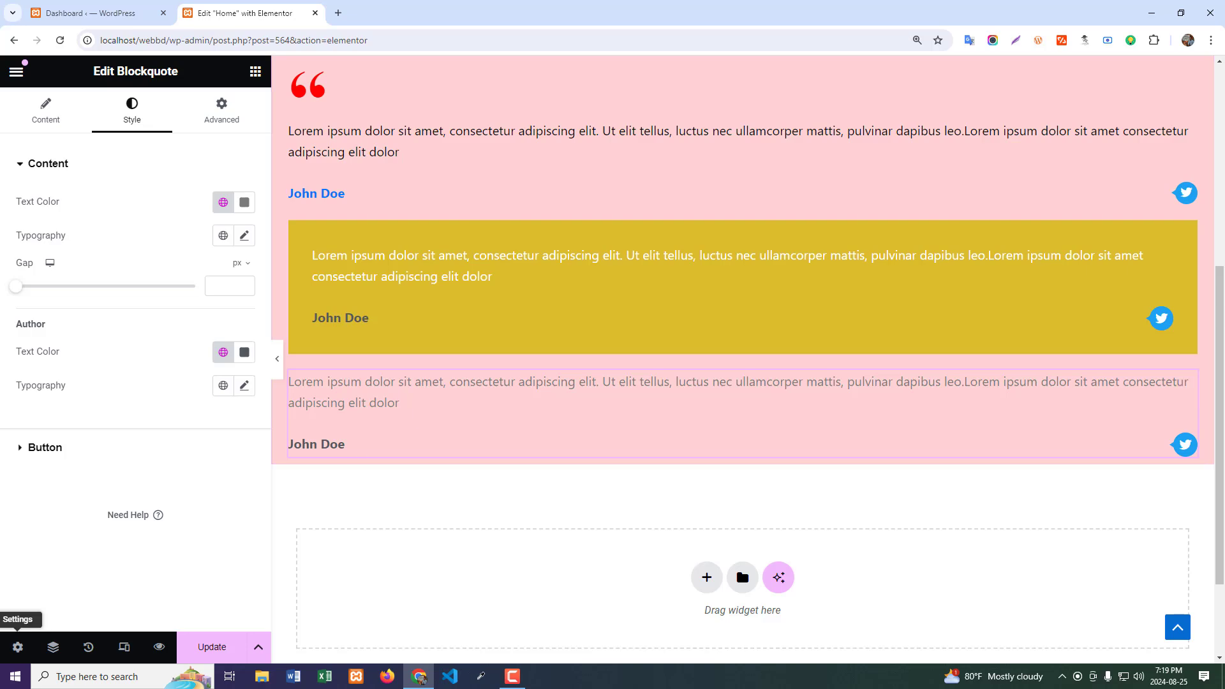
- Narrow the boxed content width of the container holding the blockquotes to 783 px and review the resulting layout
scroll(870, 154, up, 4)
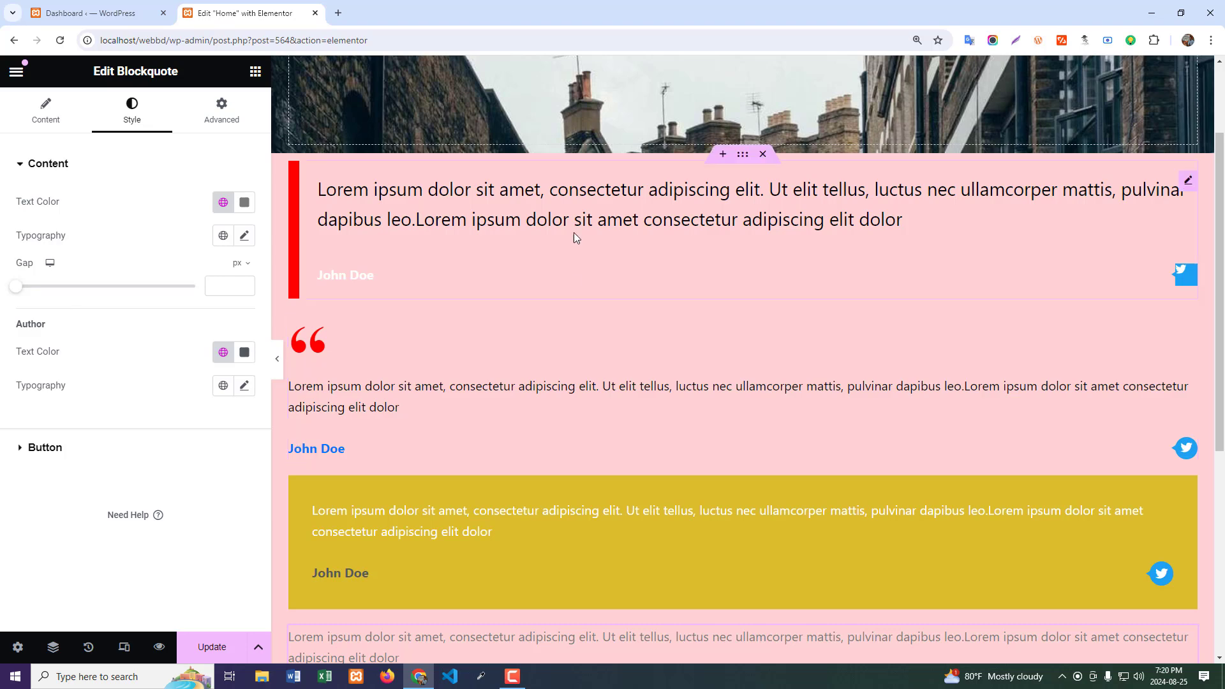
click(742, 154)
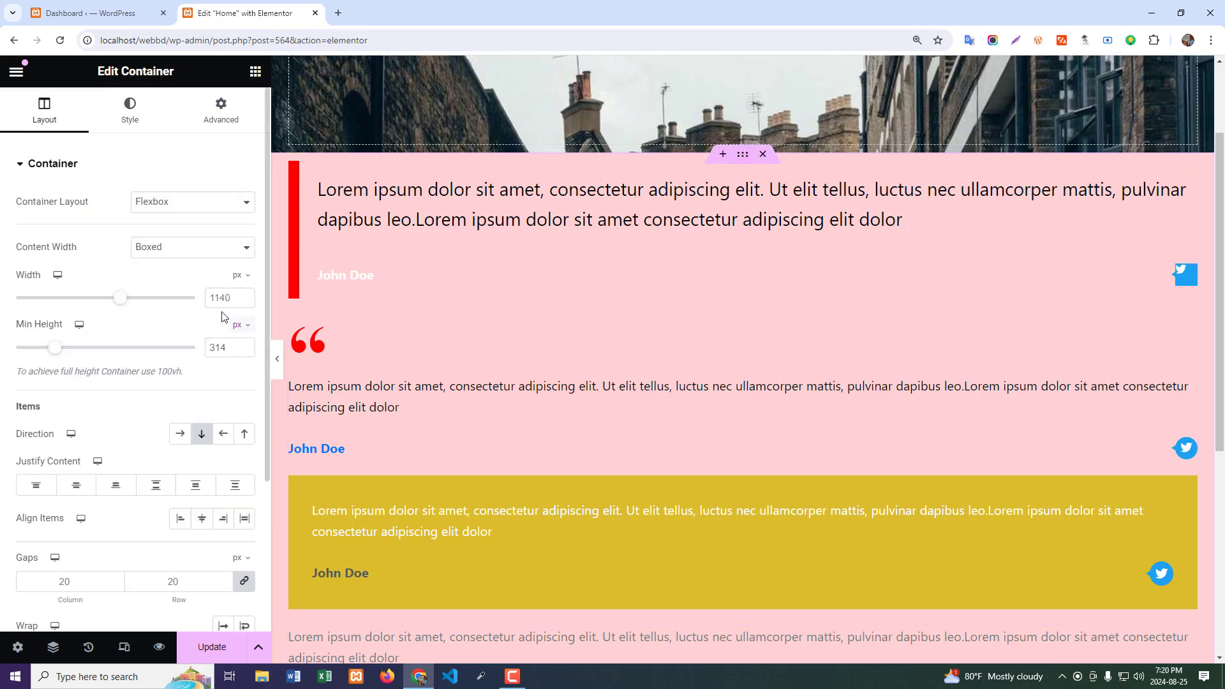
drag(122, 299, 62, 298)
scroll(634, 351, down, 4)
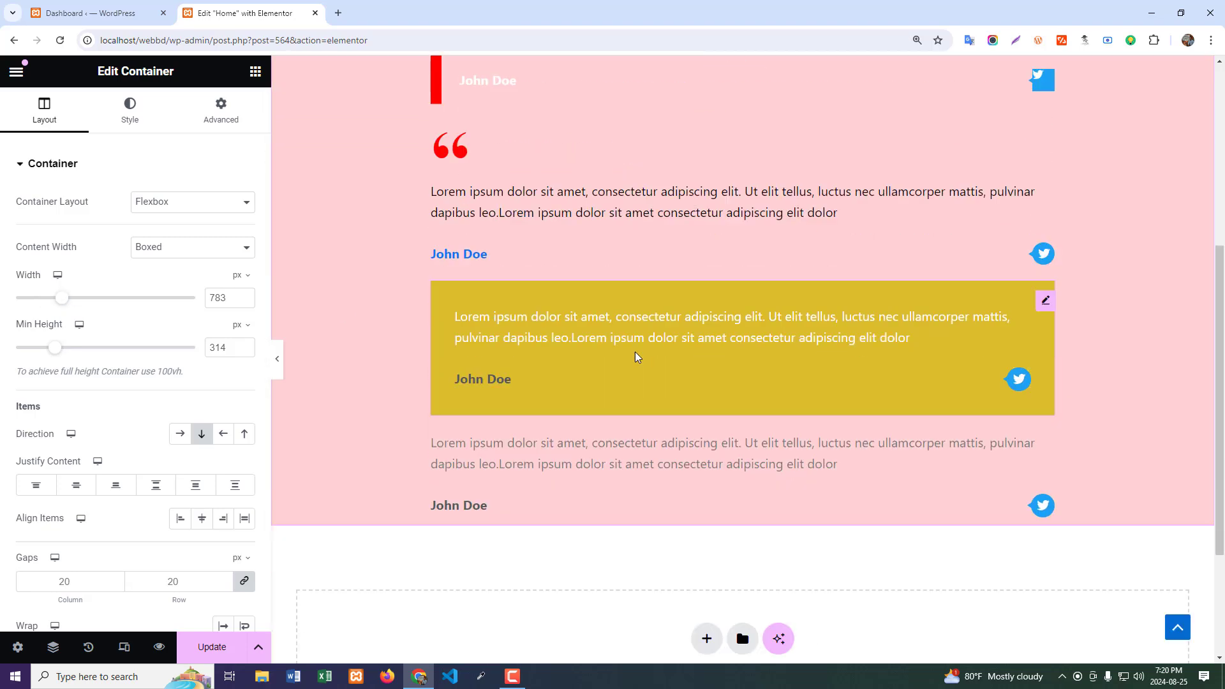
scroll(634, 352, up, 3)
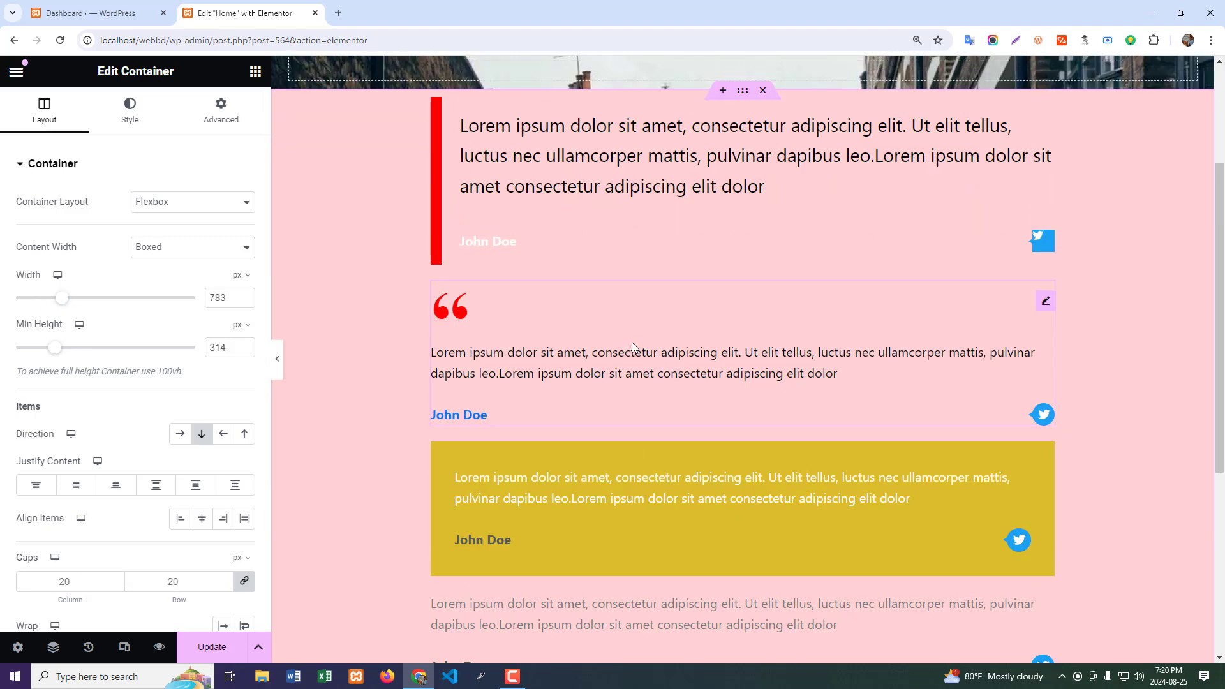
scroll(633, 345, up, 3)
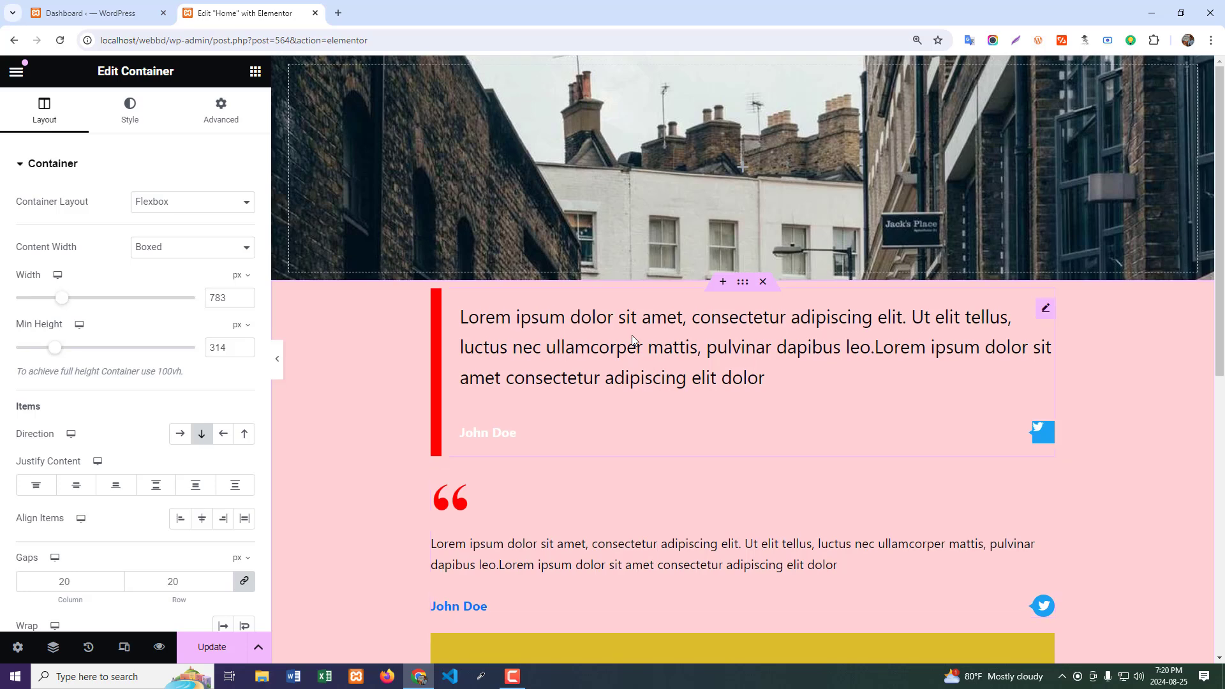